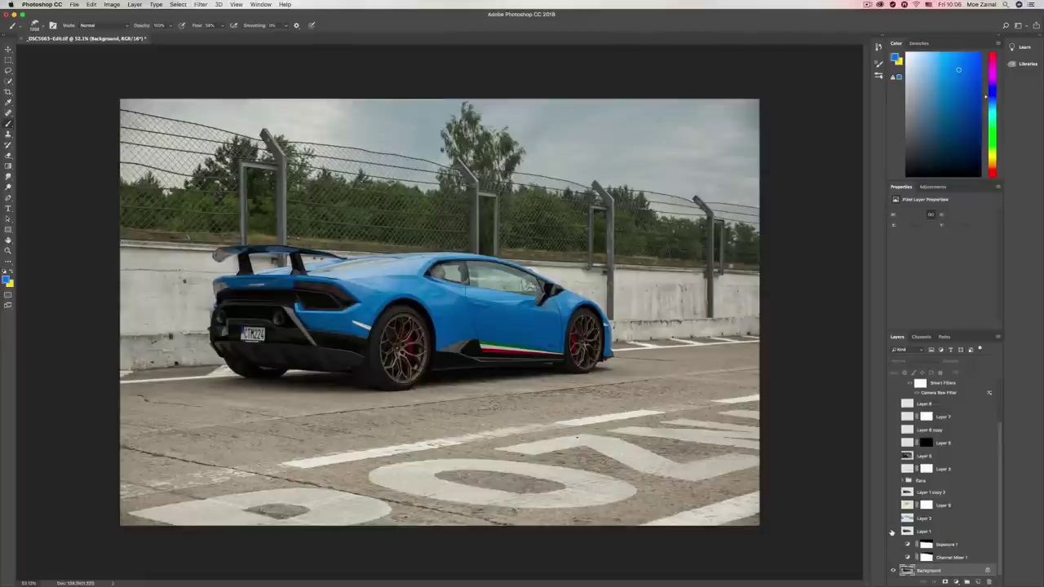
Step: Show Layer 1 and the Exposure 1 darkening, then select and show Layer 1 copy 2
left_click(891, 532)
left_click(892, 571)
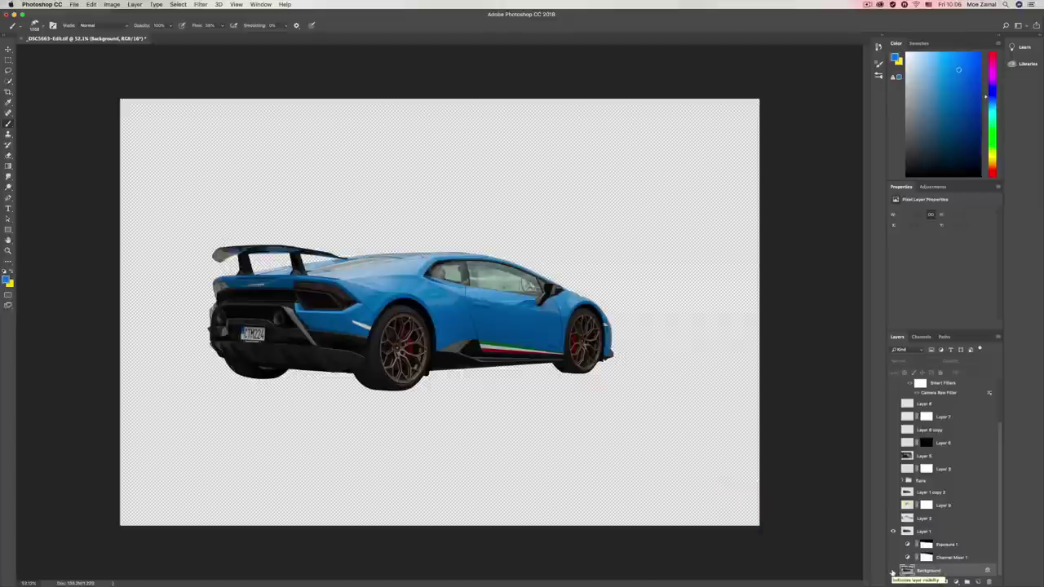
left_click(893, 571)
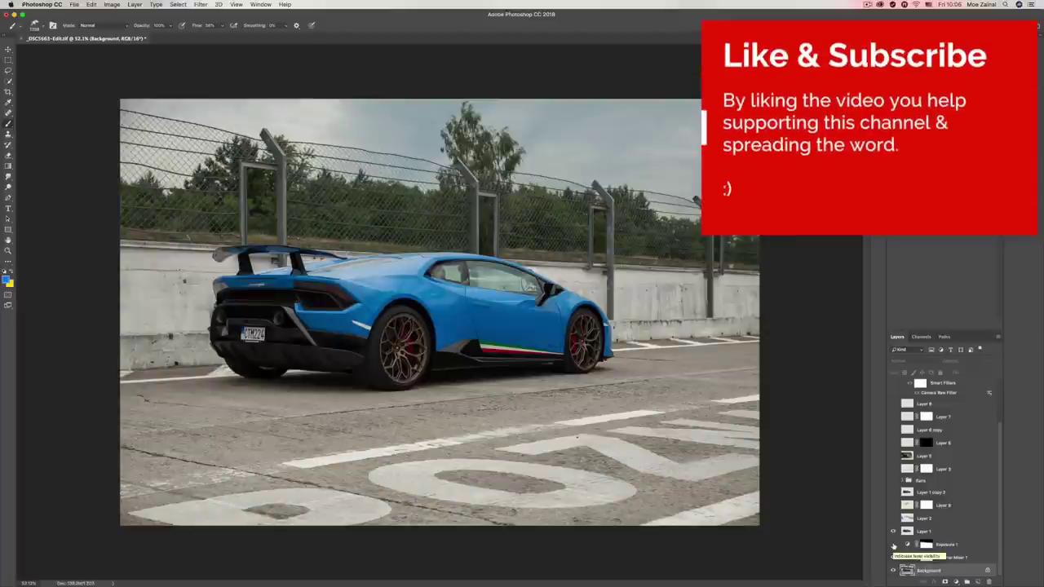
left_click(893, 545)
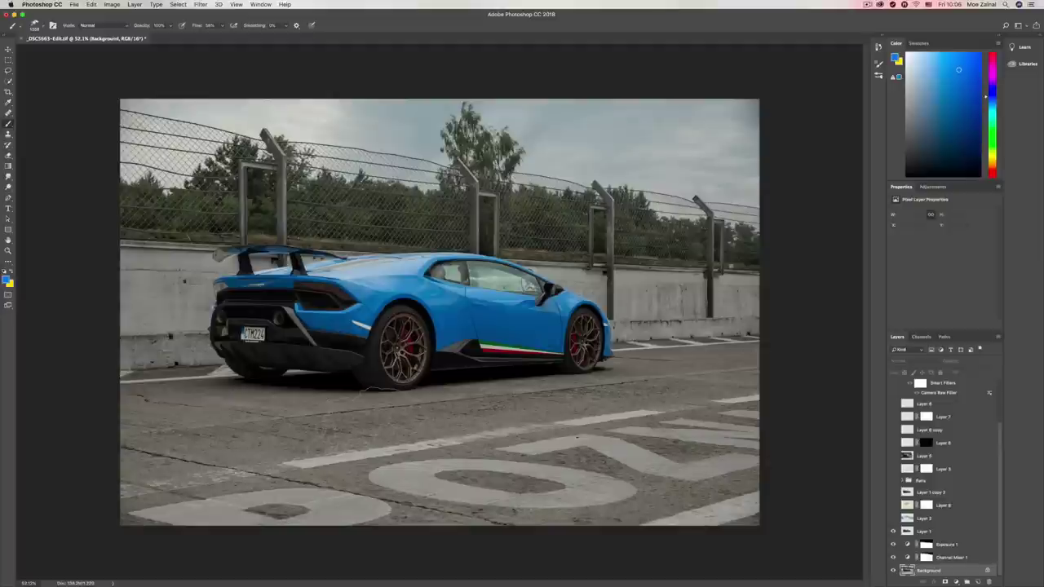
left_click(904, 493)
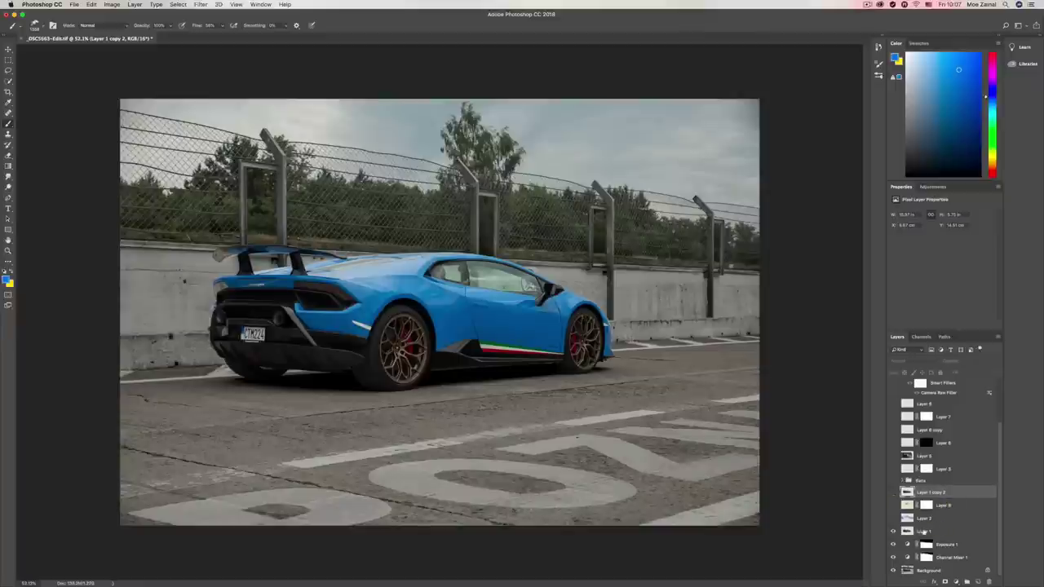
left_click(894, 492)
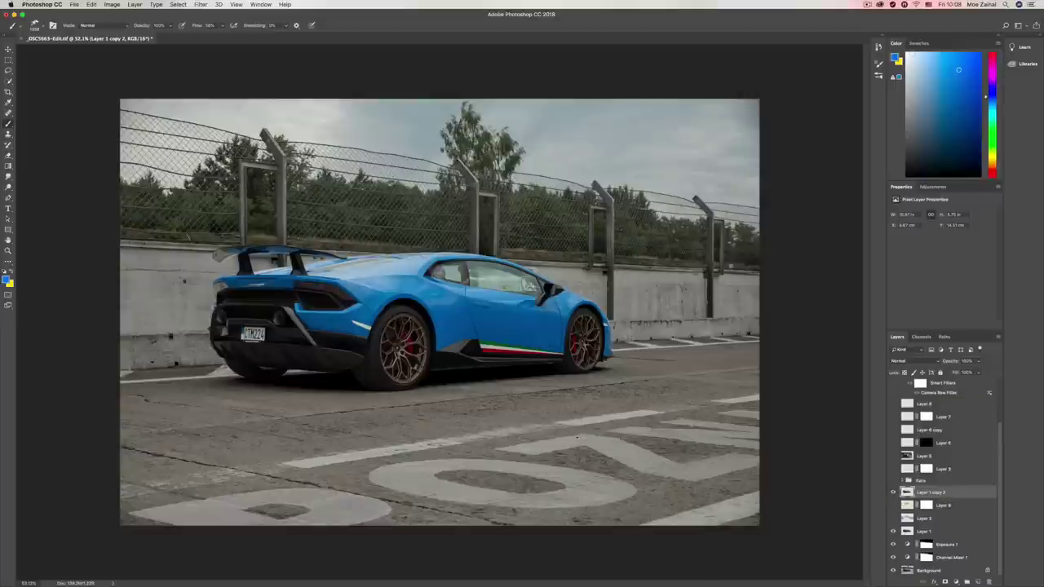
Step: Pick a smoke brush preset and test a stroke under the car, then undo it
left_click(880, 76)
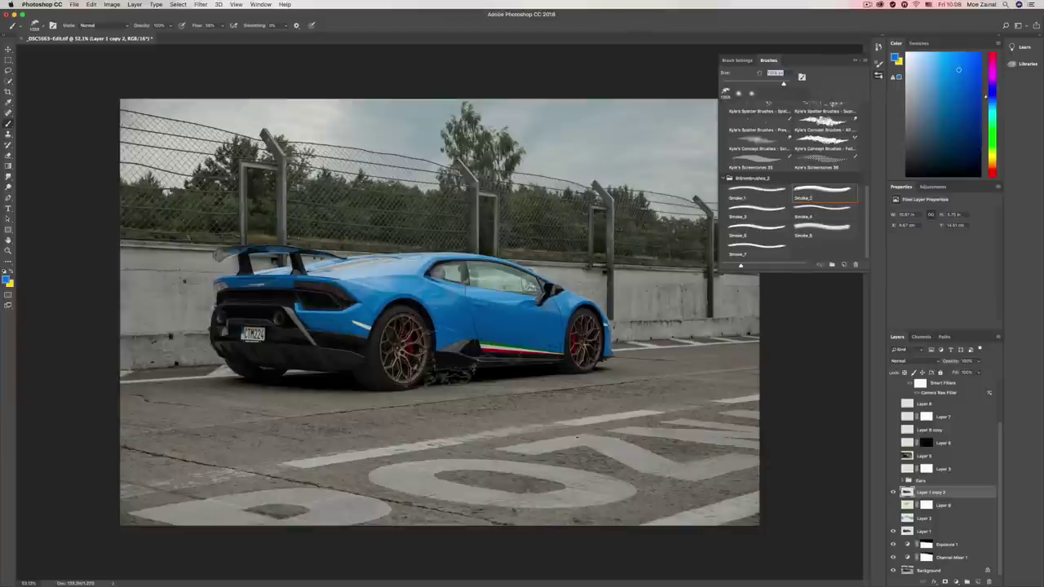
left_click(452, 371)
key("ctrl+z")
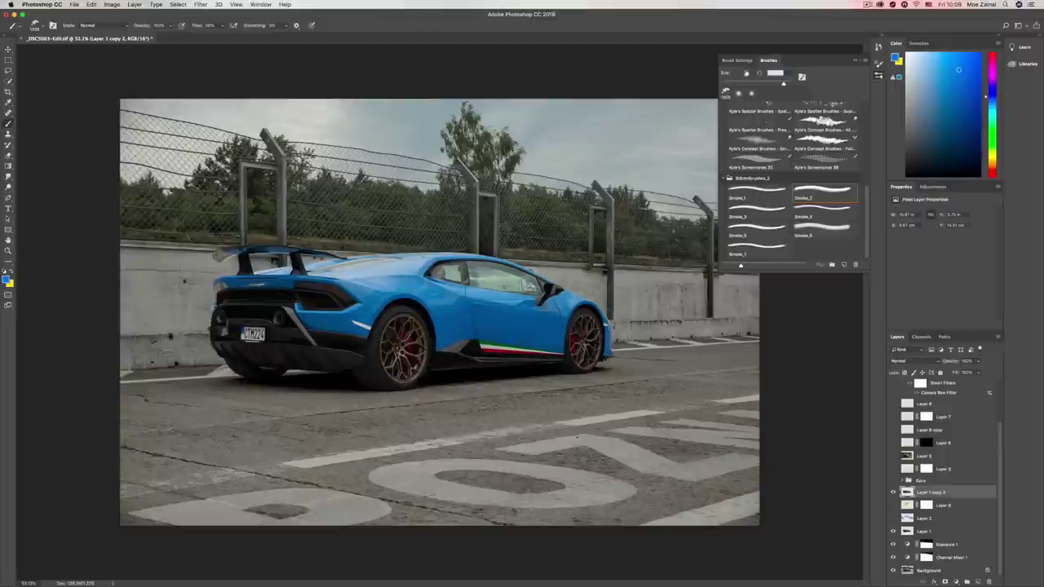
Step: In Brush Settings, lower Size Jitter to 18% and raise Scattering to about 100%
left_click(737, 60)
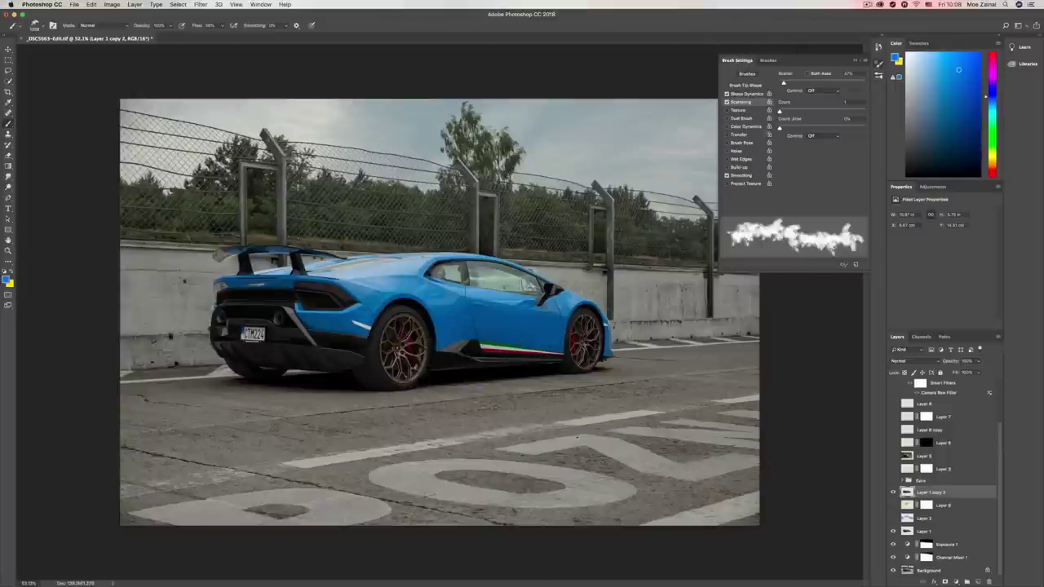
left_click(747, 95)
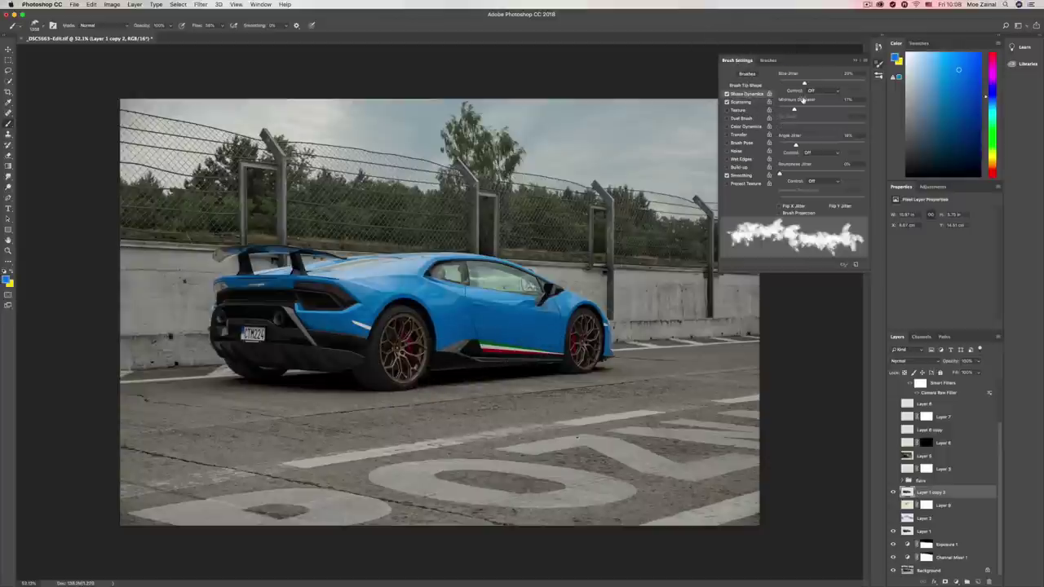
mouse_move(804, 84)
left_mouse_down()
mouse_move(785, 85)
mouse_move(798, 86)
mouse_move(789, 115)
mouse_move(798, 116)
mouse_move(780, 145)
mouse_move(799, 152)
left_mouse_up()
key("ctrl+z")
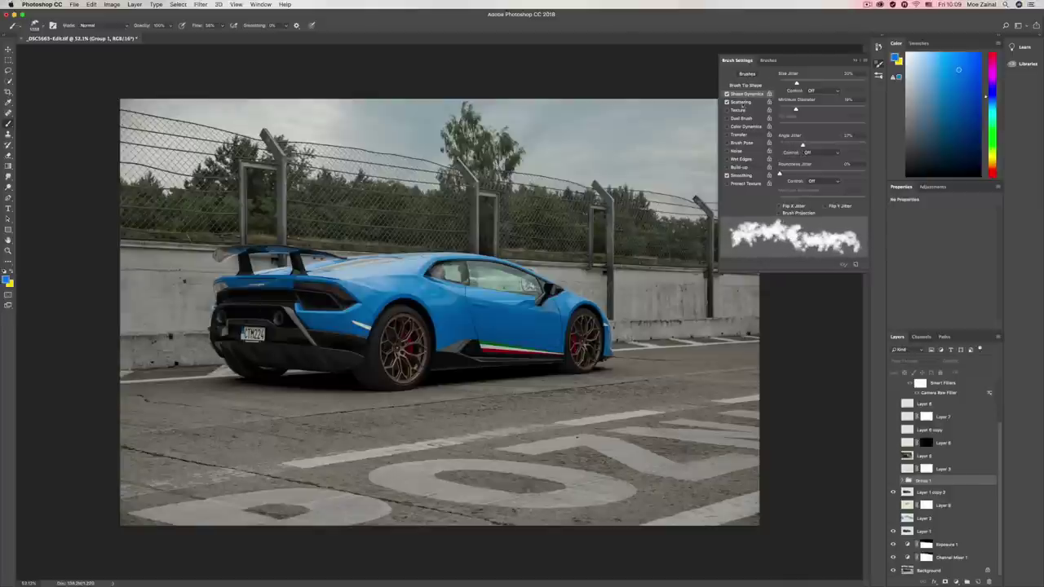
left_click(743, 104)
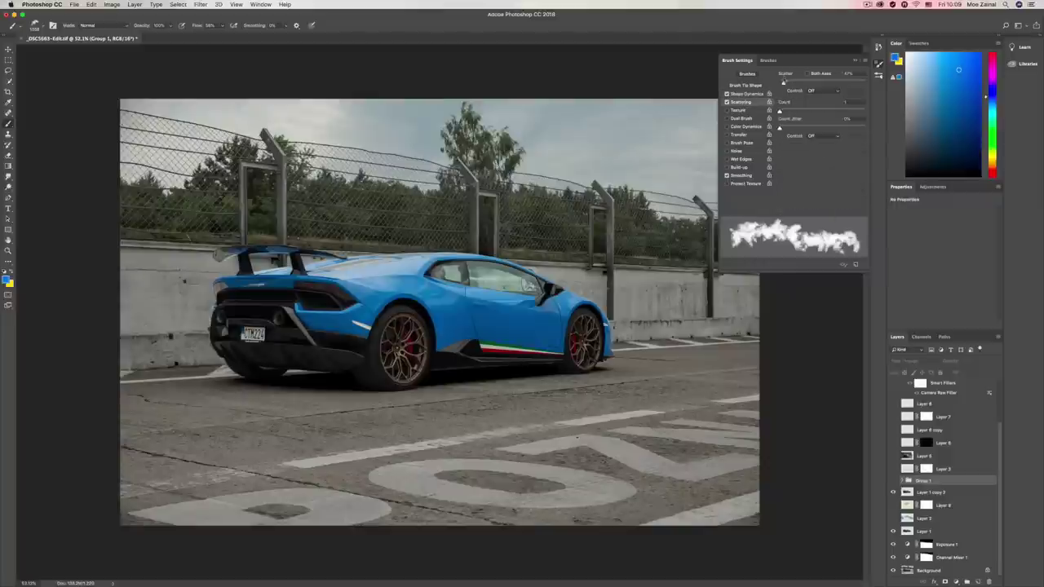
mouse_move(784, 84)
left_mouse_down()
mouse_move(812, 100)
mouse_move(784, 99)
left_mouse_up()
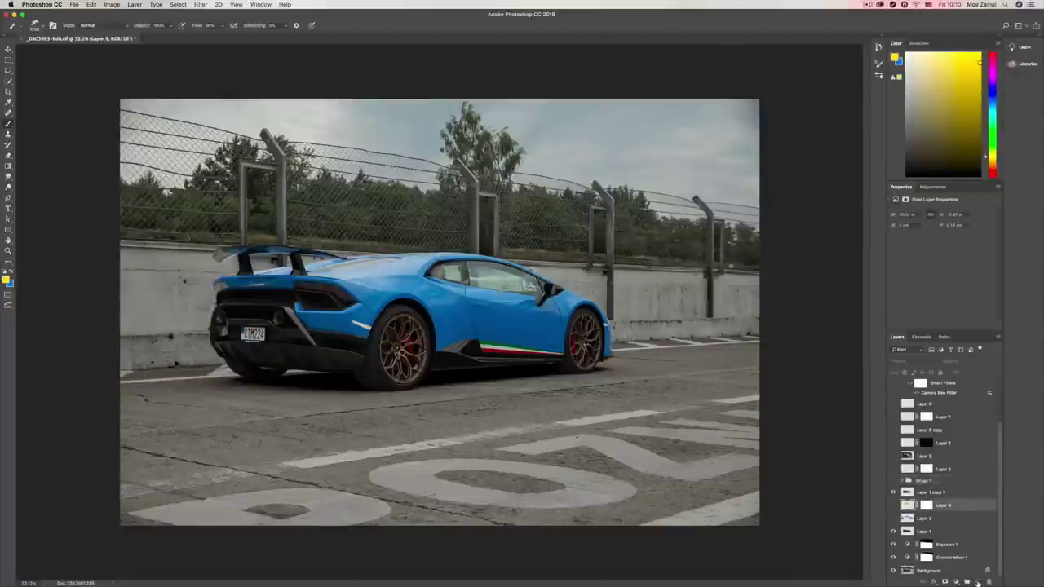
Step: On a new layer, stamp yellow smoke around and left of the rear bumper
left_click(977, 583)
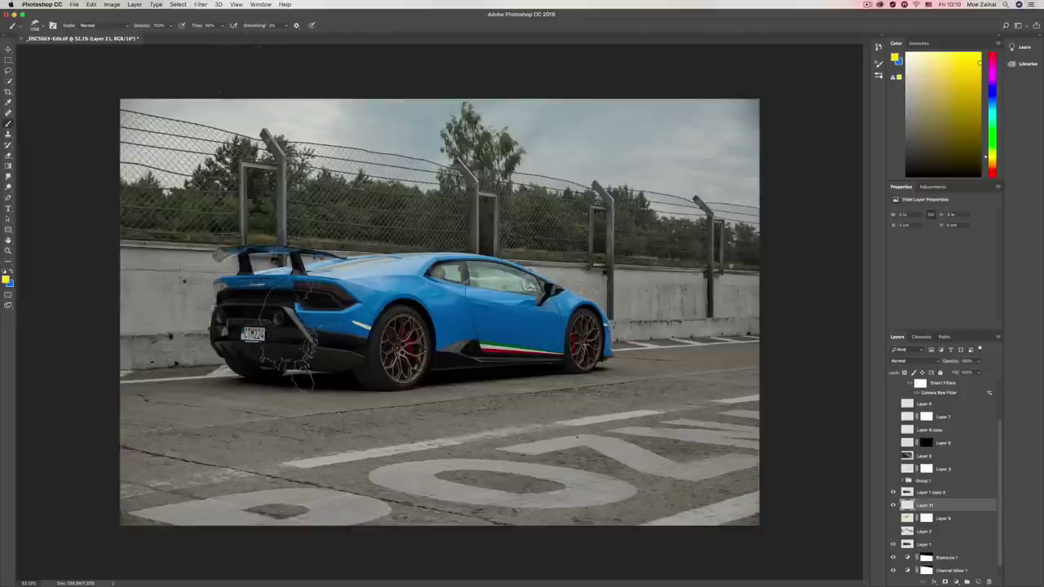
left_click(261, 343)
left_click(211, 326)
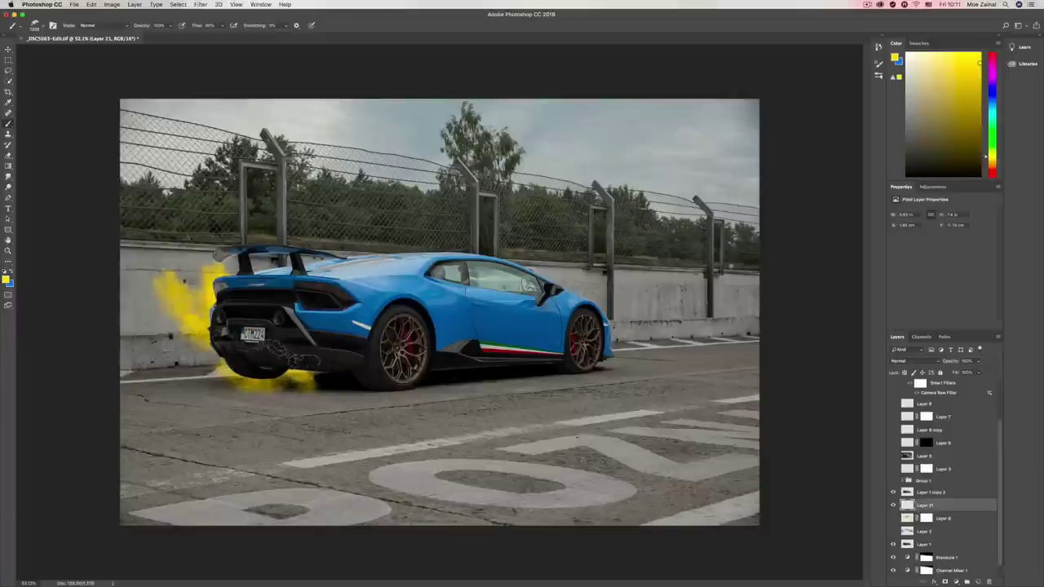
Step: Undo and redo the yellow smoke strokes, then lower brush Flow to 25%
key("alt+super+z")
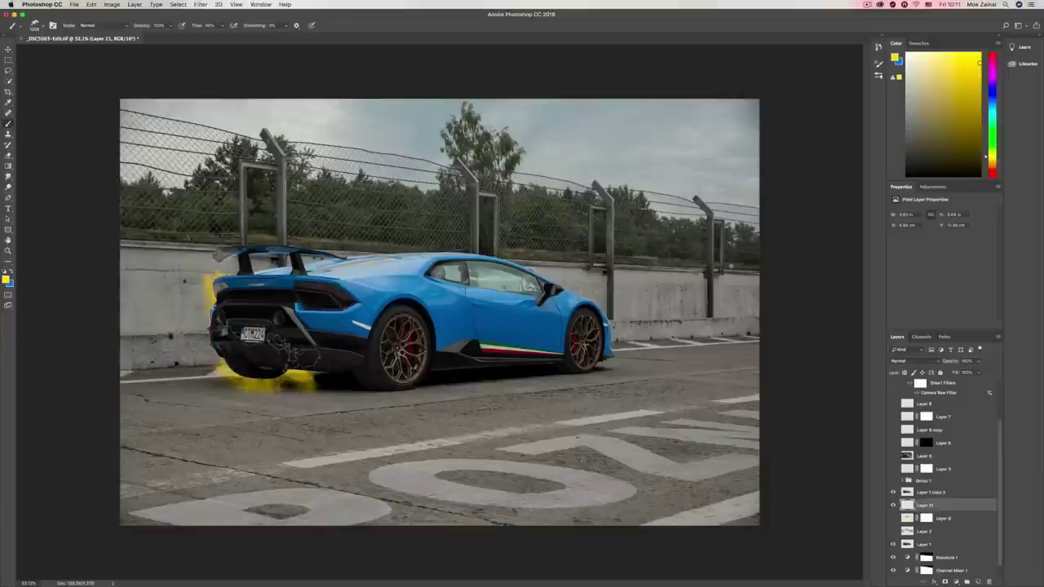
key("alt+super+z")
key("shift+super+z")
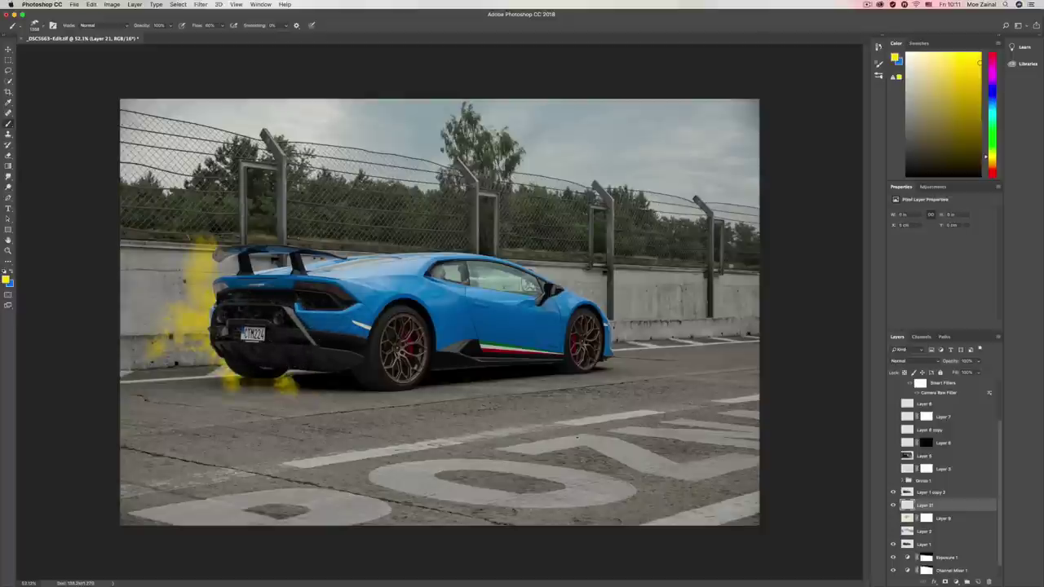
key("shift+super+z")
key("shift+super+z")
key("shift+super+z")
key("shift+super+z")
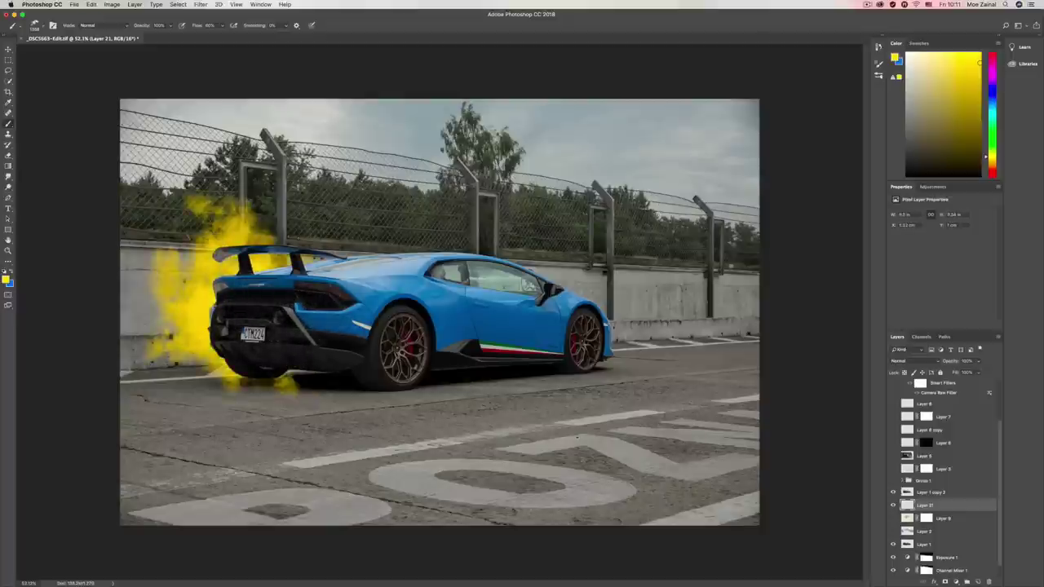
key("shift+super+z")
key("shift+super+z")
key("shift+super+z")
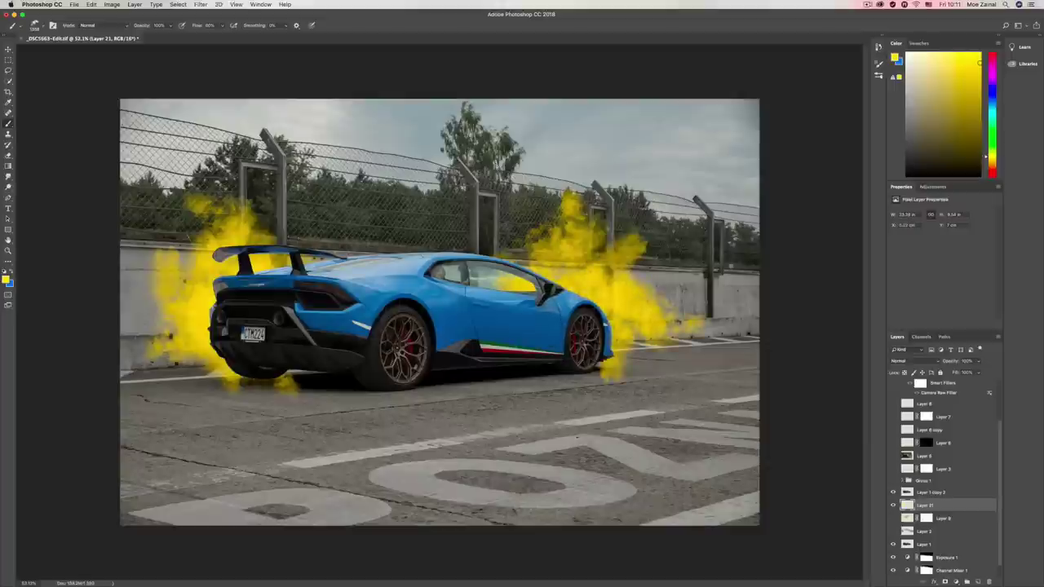
key("shift+super+z")
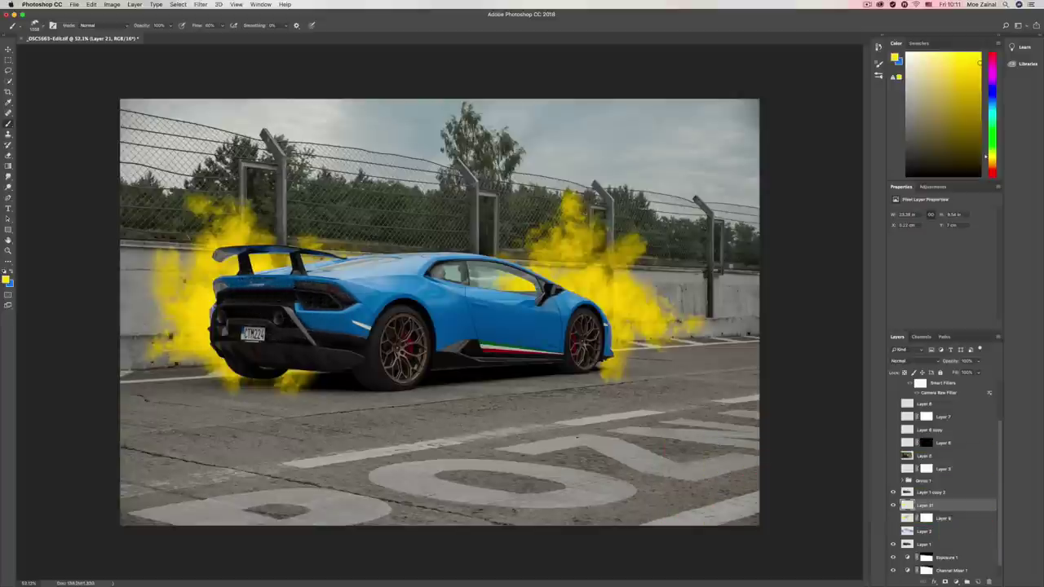
left_click(220, 25)
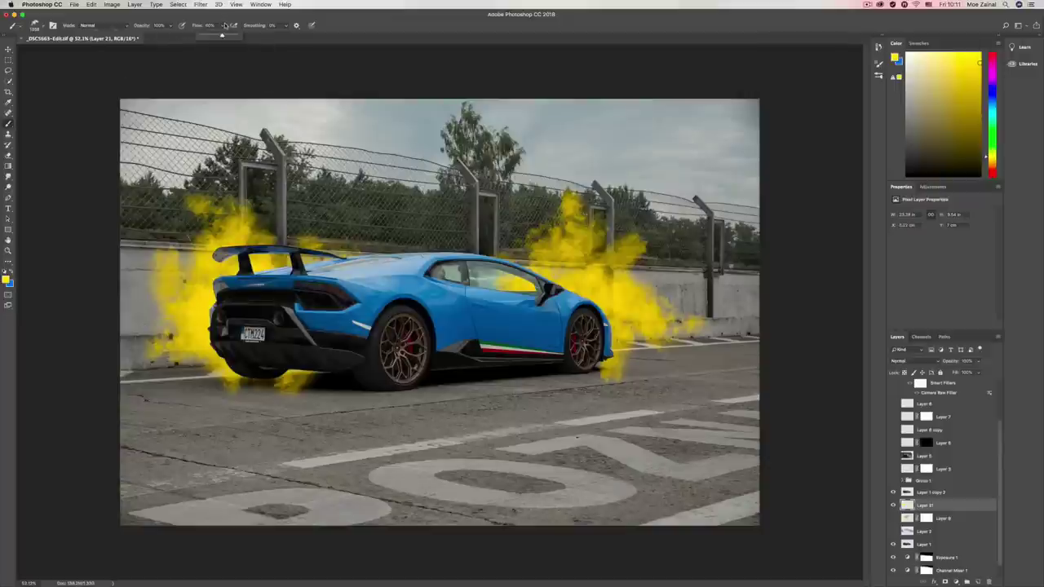
mouse_move(224, 38)
left_mouse_down()
mouse_move(204, 39)
mouse_move(220, 35)
left_mouse_up()
Step: At about 15% flow, brush faint yellow smoke over the fences, walls and sky on both sides
left_click(222, 24)
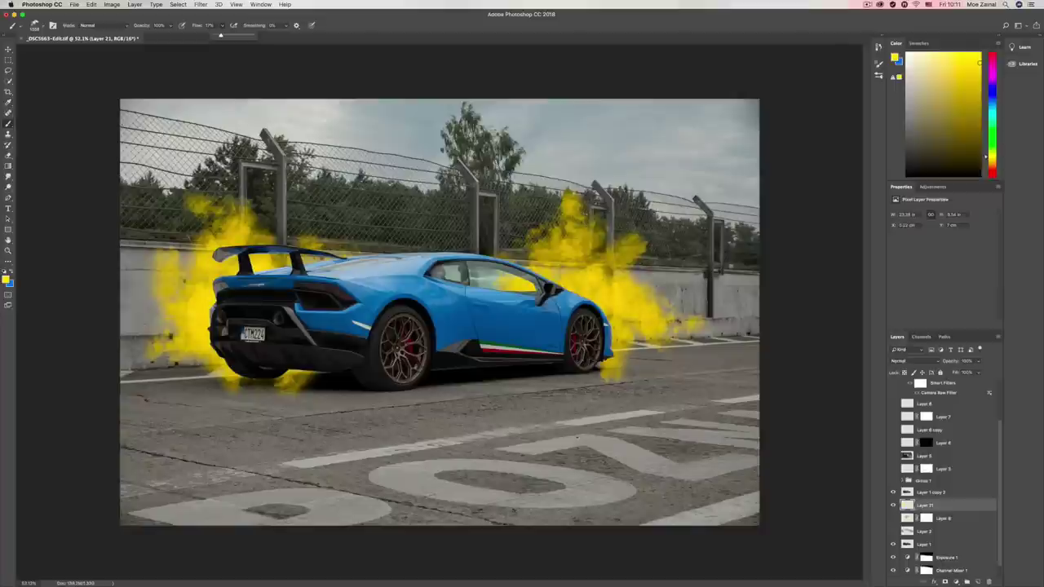
mouse_move(620, 261)
left_mouse_down()
mouse_move(718, 269)
mouse_move(669, 245)
mouse_move(661, 155)
left_mouse_up()
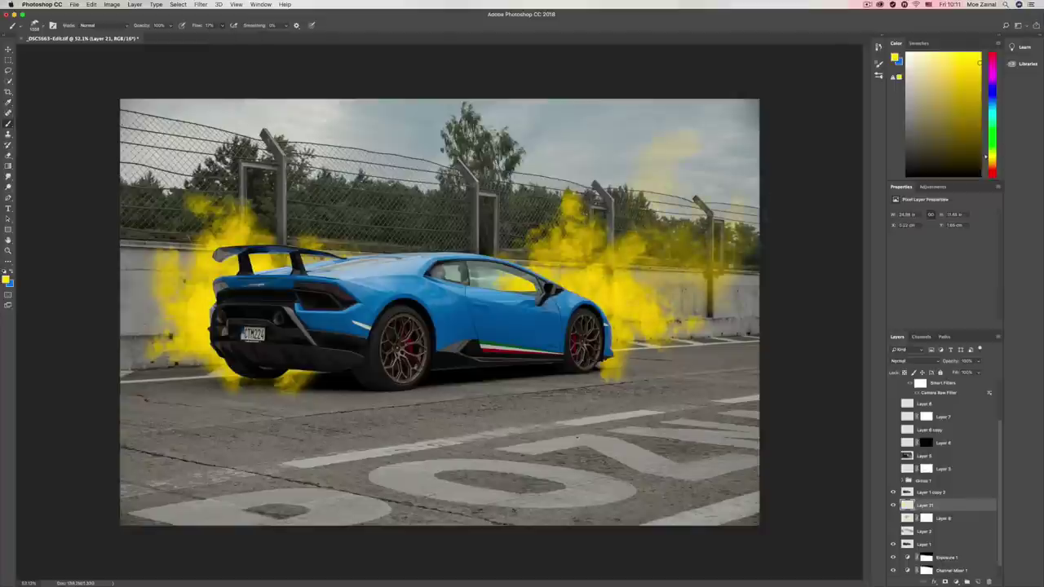
left_click_drag(669, 245, 726, 351)
mouse_move(221, 244)
left_mouse_down()
mouse_move(151, 188)
mouse_move(139, 139)
left_mouse_up()
mouse_move(163, 236)
left_mouse_down()
mouse_move(135, 159)
mouse_move(178, 184)
left_mouse_up()
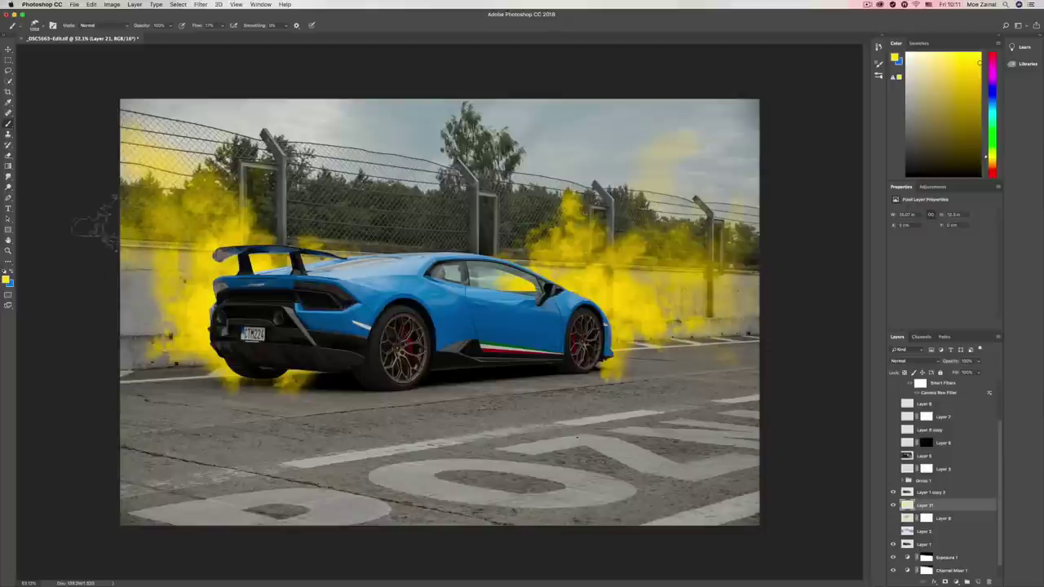
left_click(581, 240)
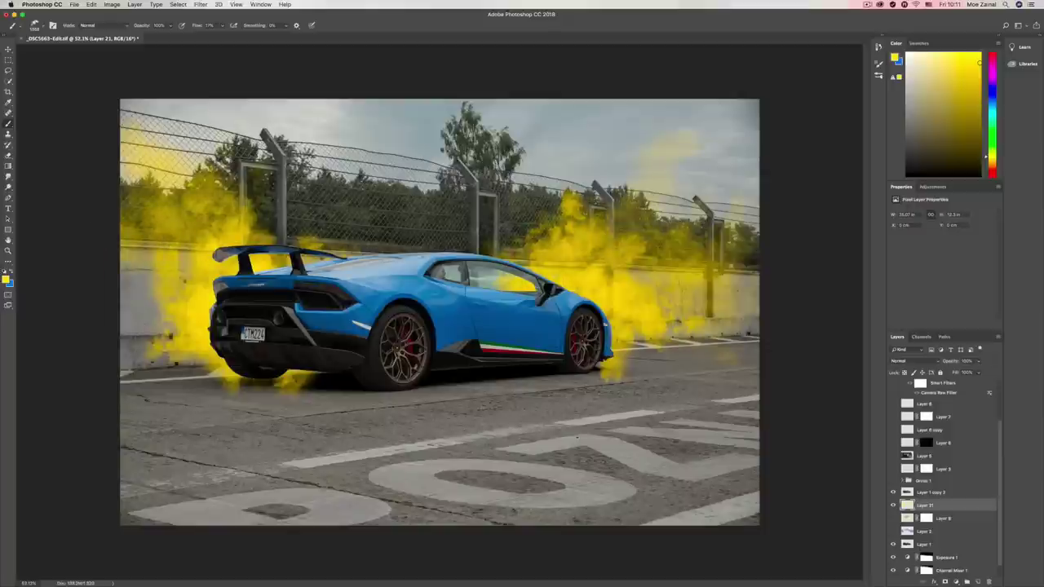
left_click(714, 257)
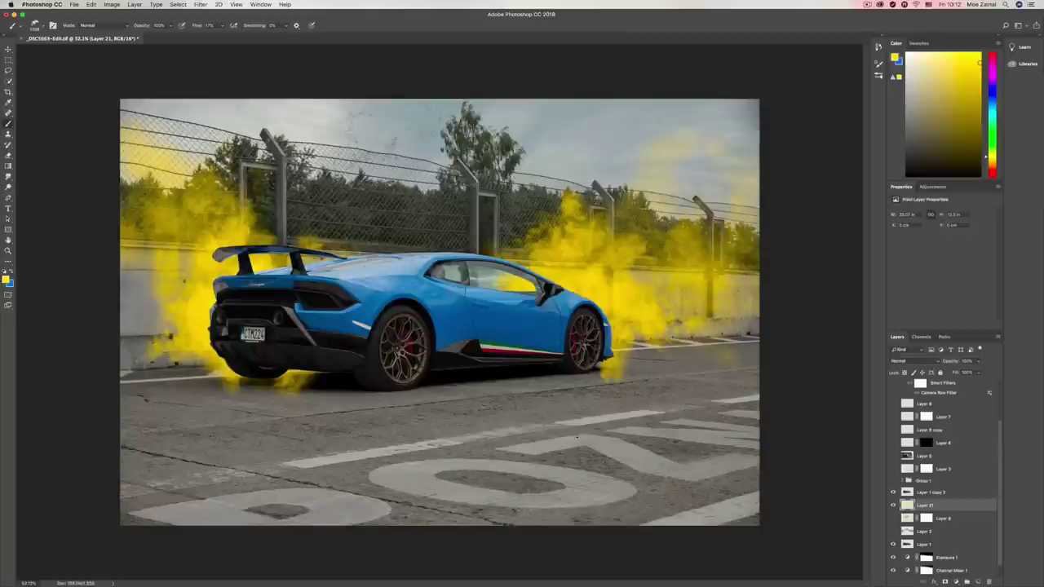
Step: Raise Flow to about 51% and add denser yellow smoke above the roof
left_click_drag(219, 26, 238, 36)
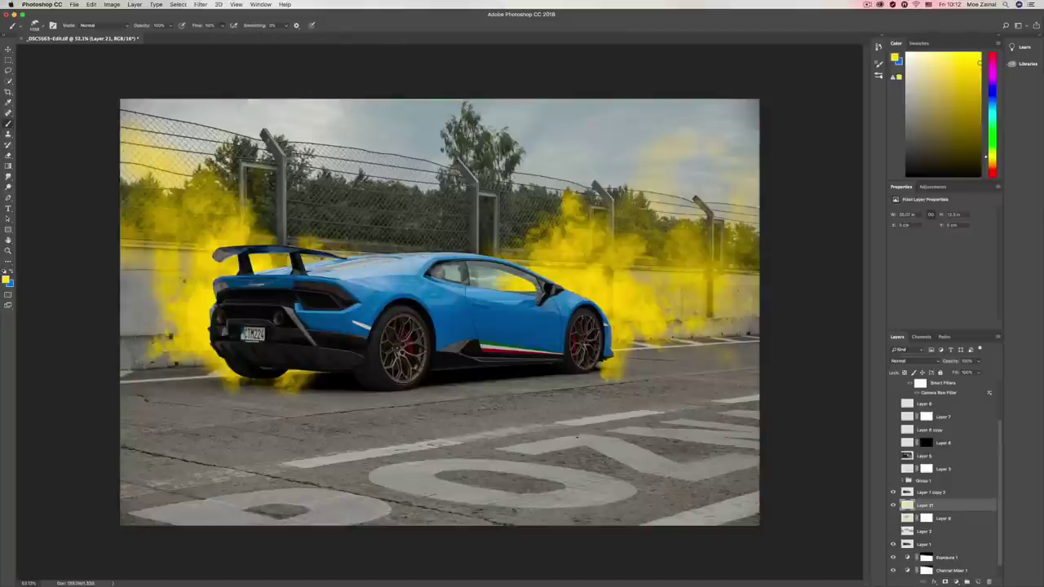
left_click(400, 202)
left_click(403, 230)
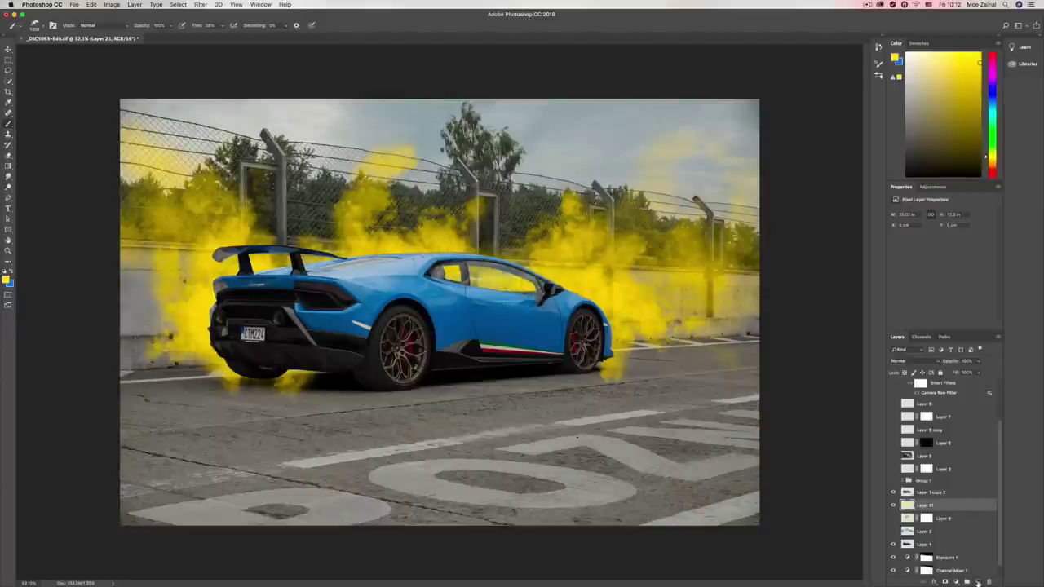
Step: On a new layer, paint blue smoke right of the car and behind the rear wing
left_click(978, 582)
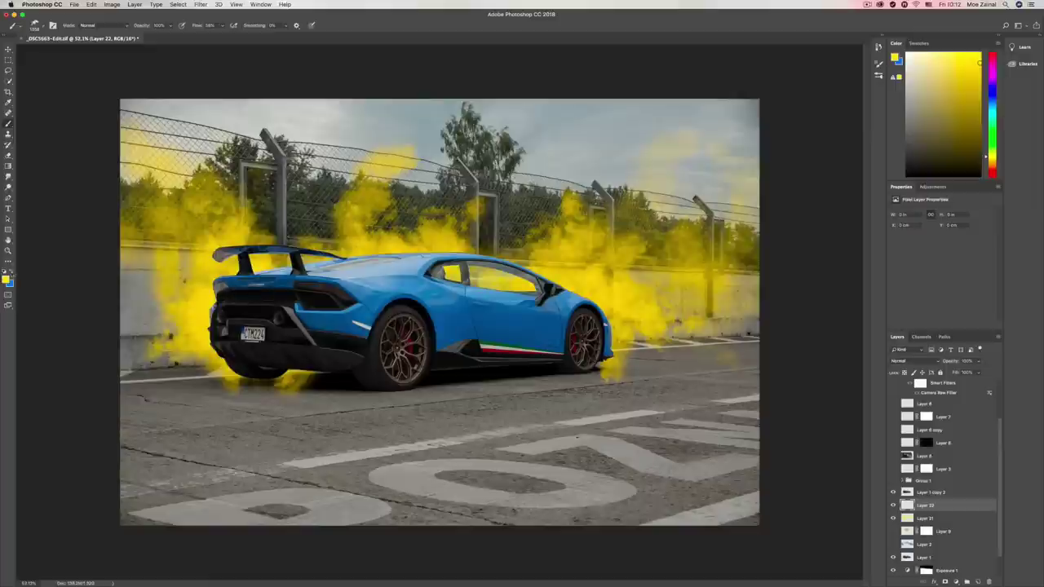
left_click(13, 274)
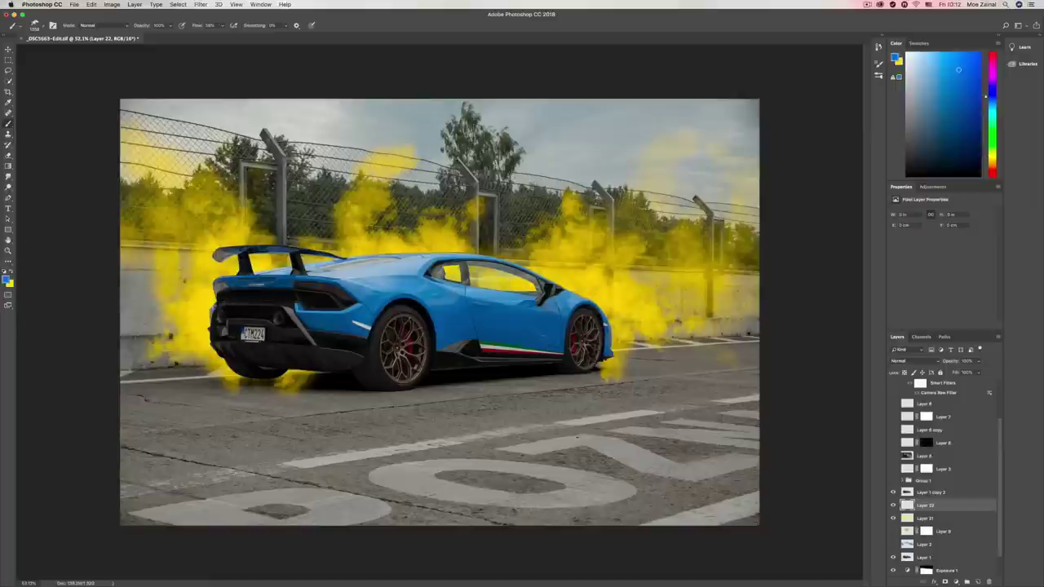
mouse_move(595, 245)
left_mouse_down()
mouse_move(608, 261)
mouse_move(572, 281)
mouse_move(620, 326)
left_mouse_up()
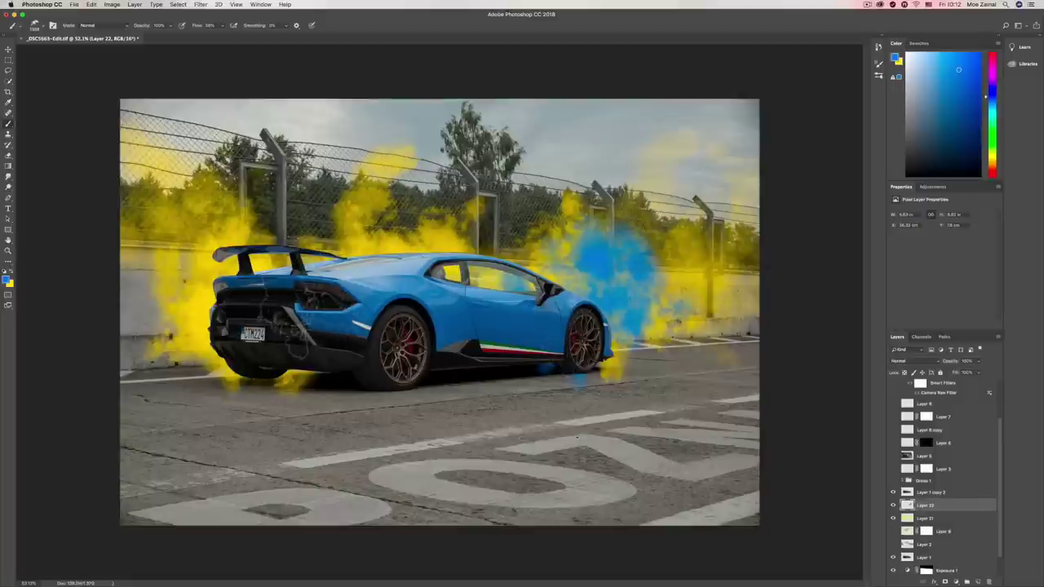
left_click_drag(294, 335, 208, 244)
left_click_drag(277, 208, 202, 245)
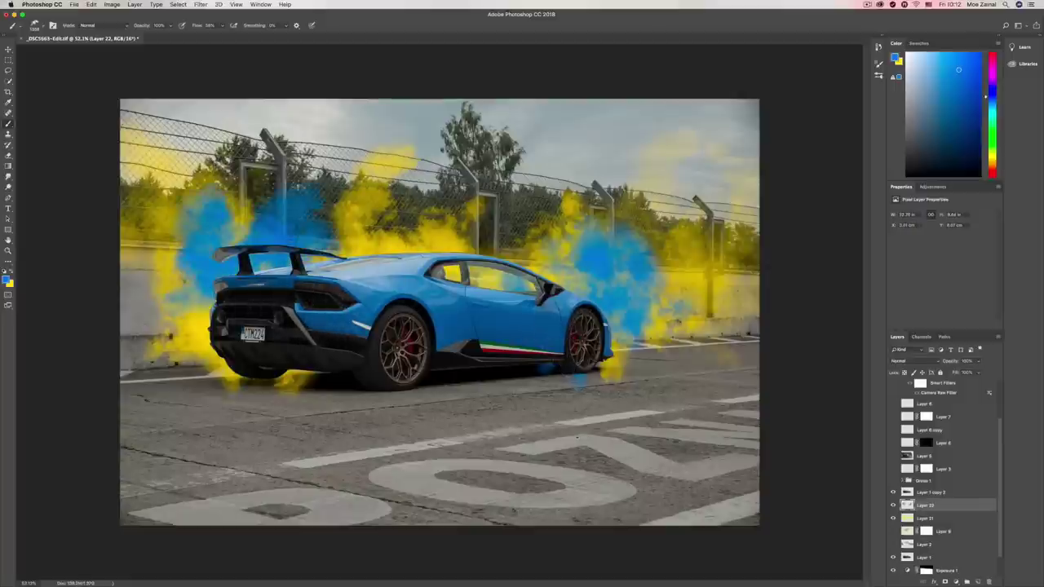
Step: Stamp blue smoke clouds right of the car, undoing to retry placement
left_click(575, 257)
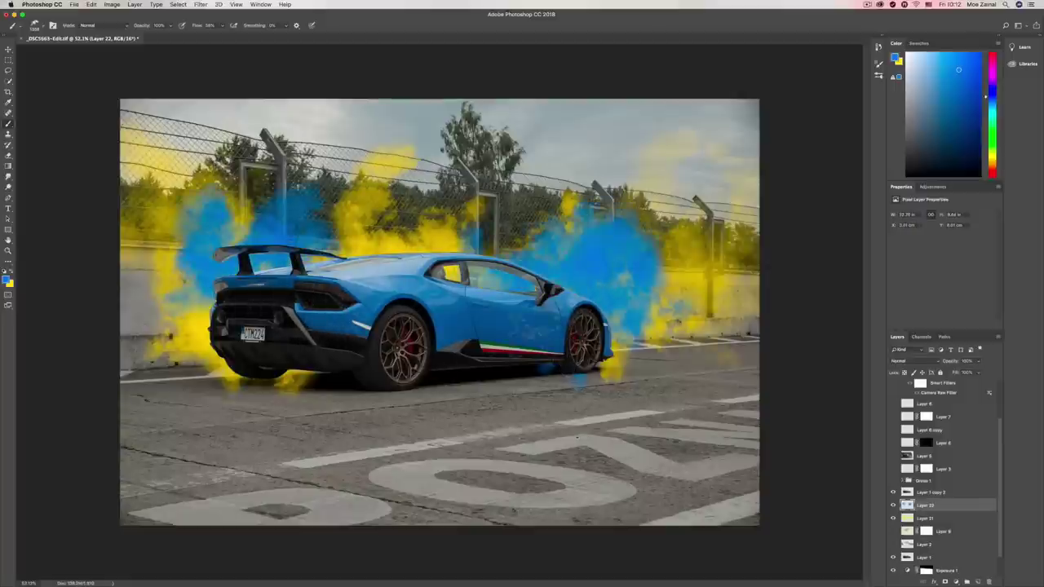
key("super+z")
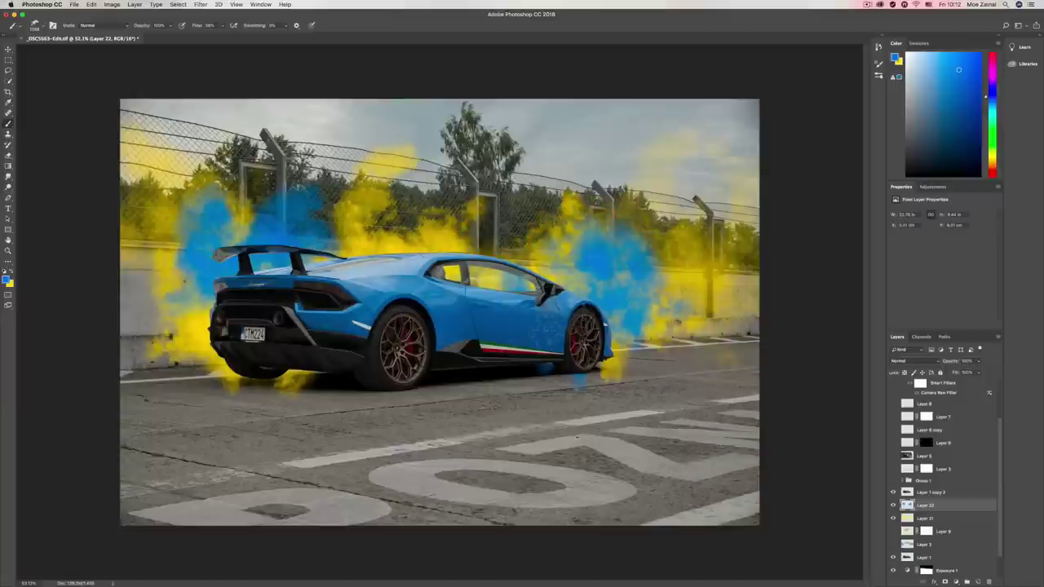
left_click(583, 308)
key("super+z")
Step: At 31% flow, add blue clouds right of the car and left of its rear, then select Layer 1 copy 2
left_click(225, 28)
left_click_drag(219, 35, 212, 35)
left_click(589, 314)
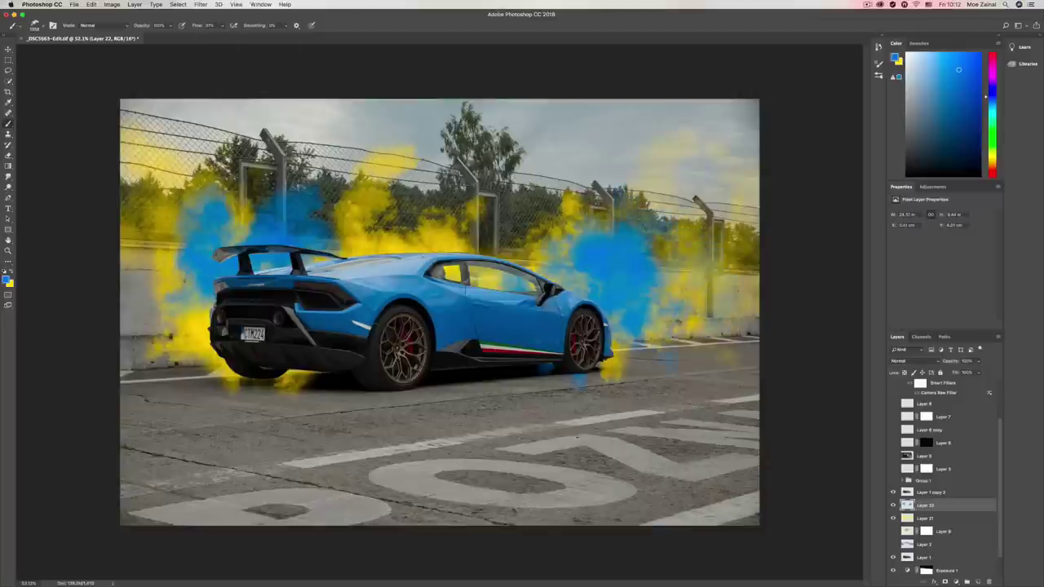
left_click(174, 286)
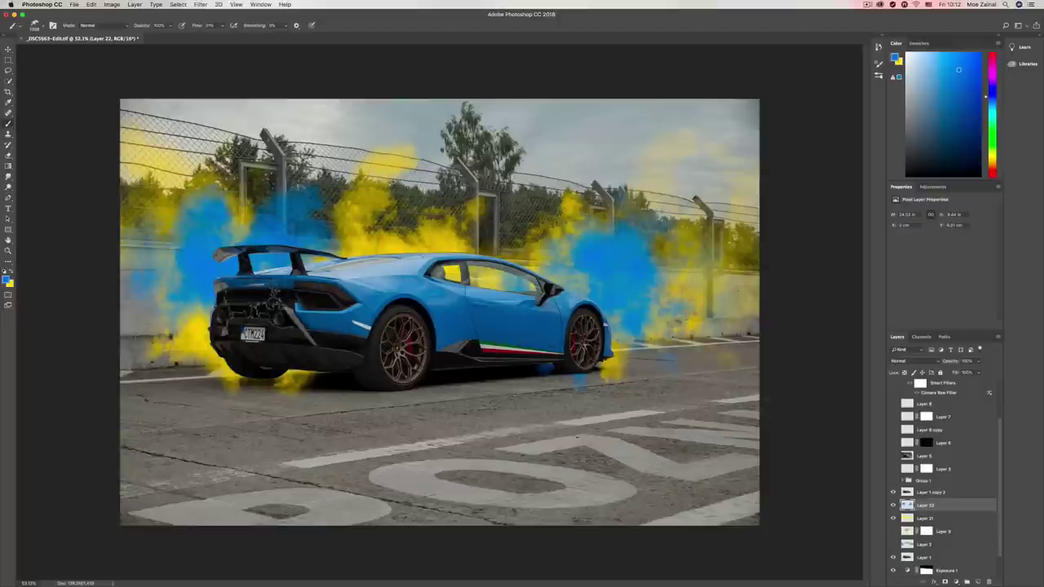
left_click(204, 286)
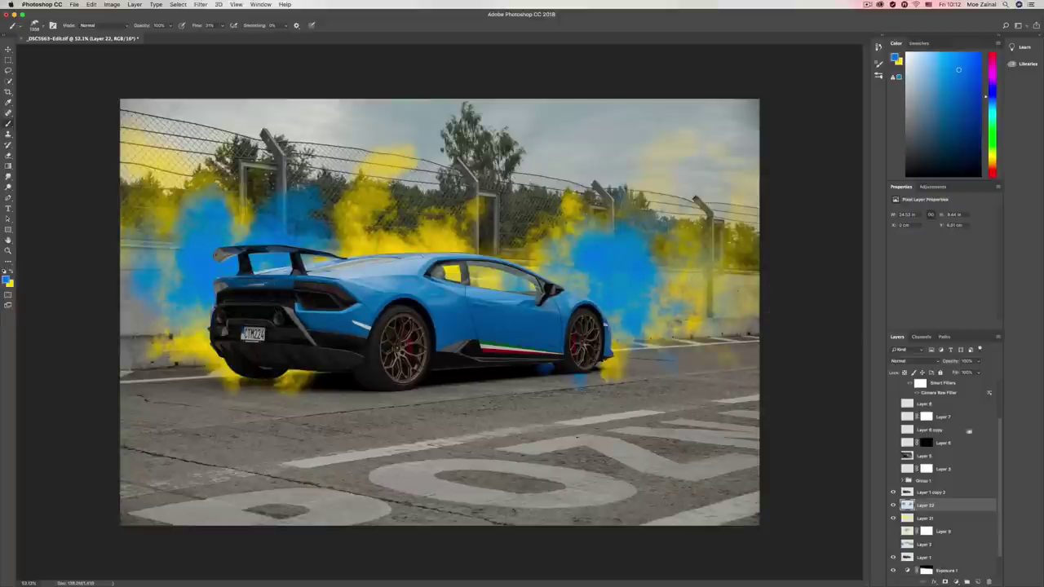
left_click(940, 495)
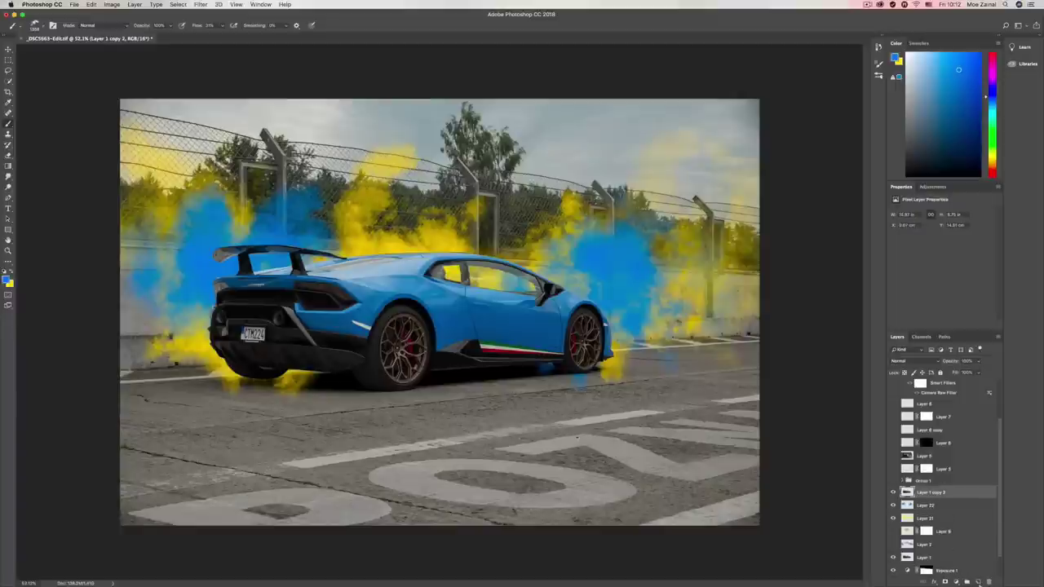
Step: On a new layer at 13% flow, brush blue haze around both wheels and yellow across the car
left_click(979, 583)
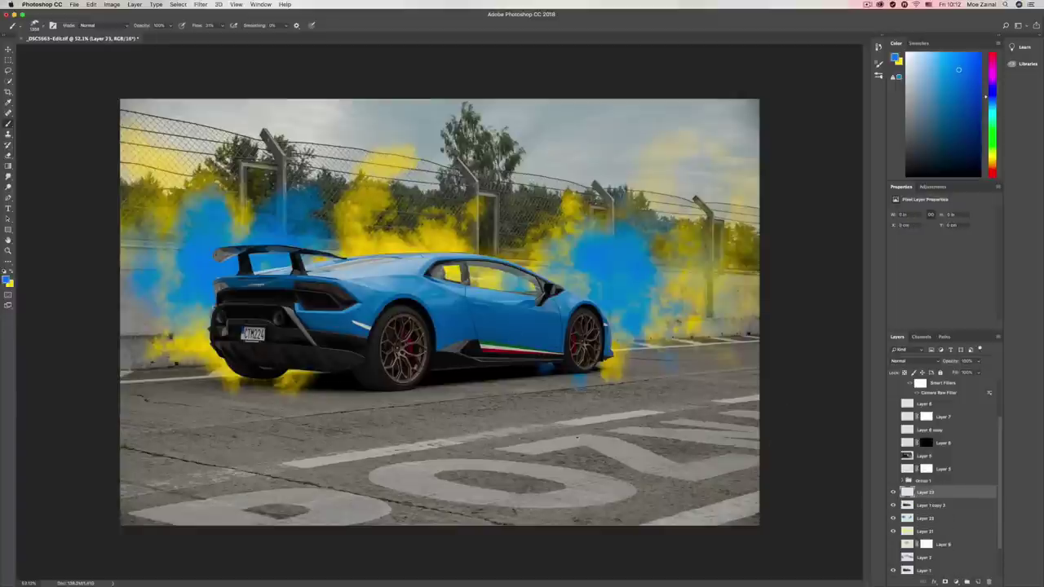
left_click(222, 25)
left_click_drag(222, 35, 218, 37)
left_click_drag(603, 355, 311, 384)
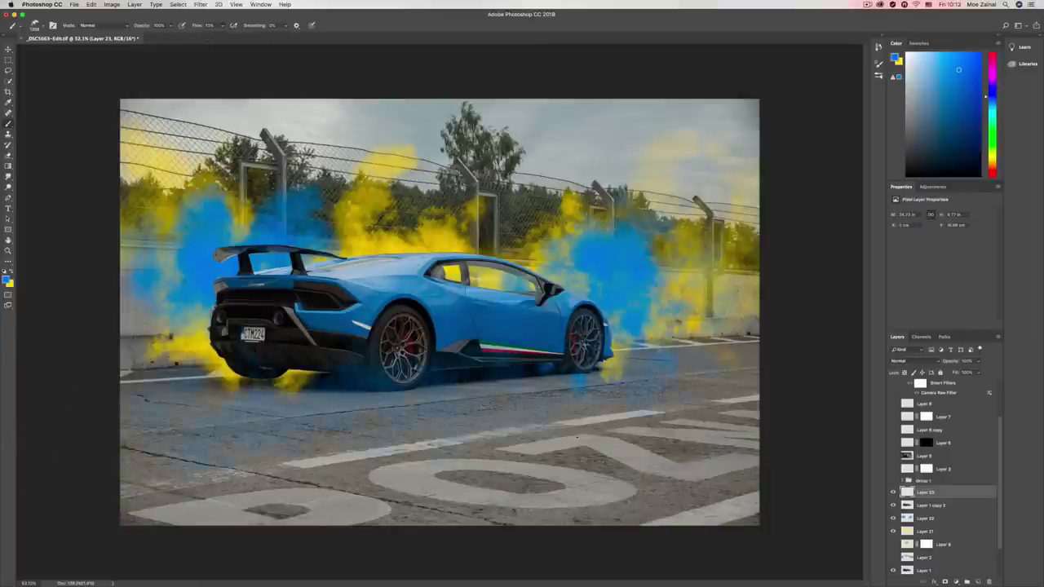
key("ctrl+z")
mouse_move(590, 351)
left_mouse_down()
mouse_move(420, 359)
mouse_move(433, 371)
mouse_move(326, 378)
mouse_move(281, 363)
left_mouse_up()
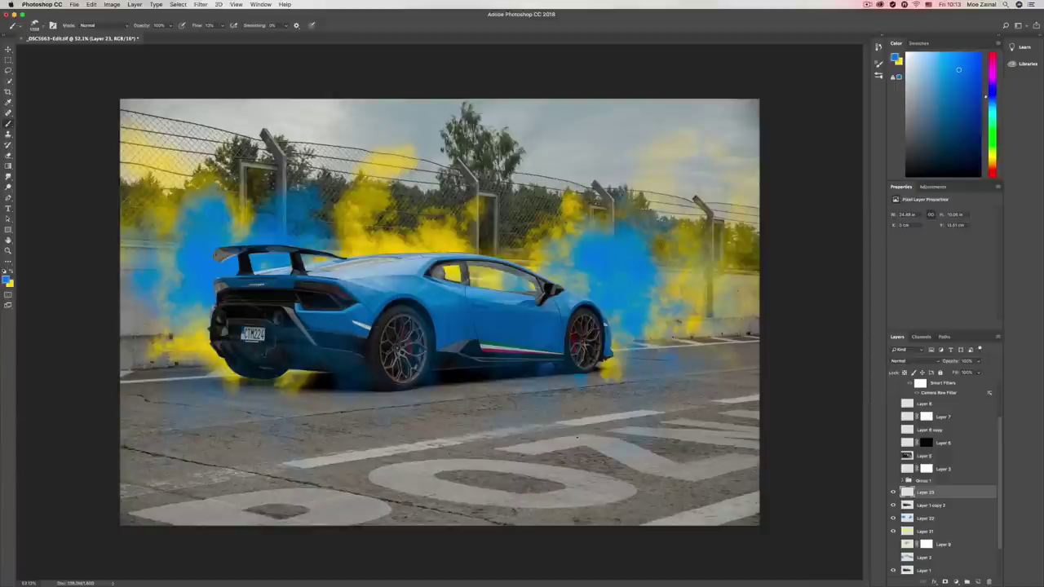
left_click(13, 275)
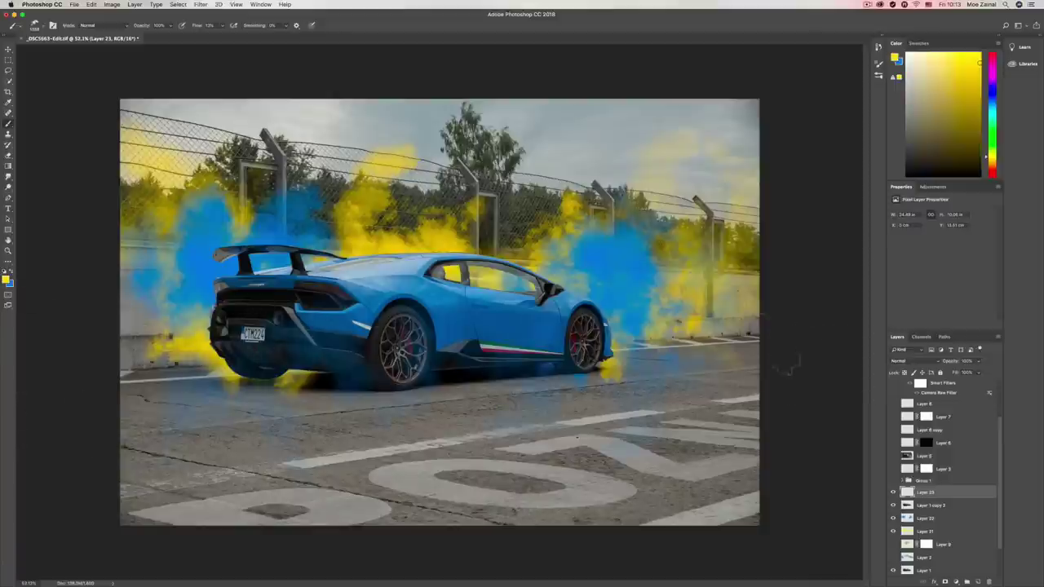
mouse_move(718, 352)
left_mouse_down()
mouse_move(636, 359)
mouse_move(196, 326)
left_mouse_up()
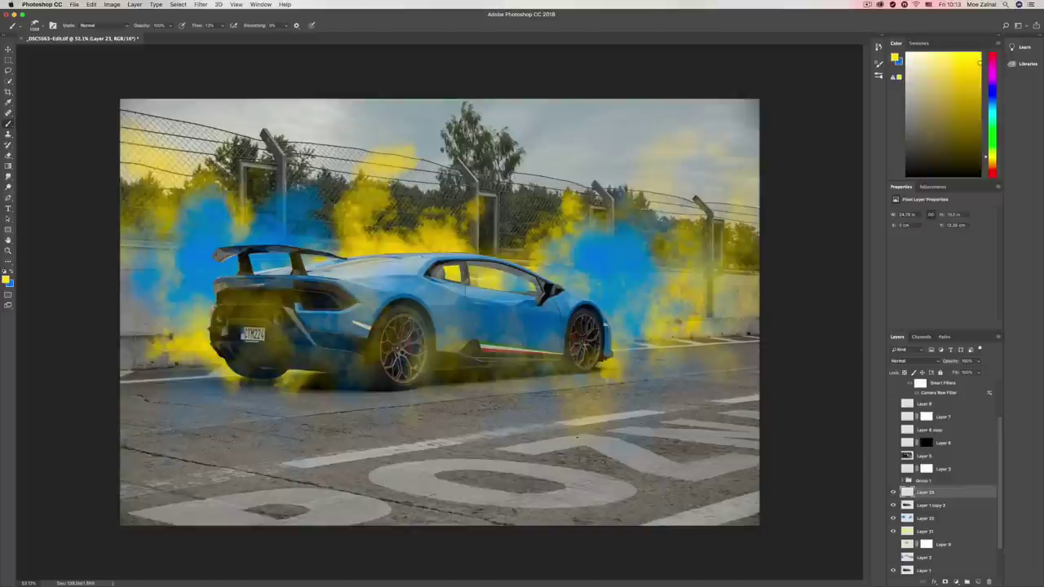
Step: Browse the brush presets, then lower the haze layer's opacity to about 61%
left_click(879, 76)
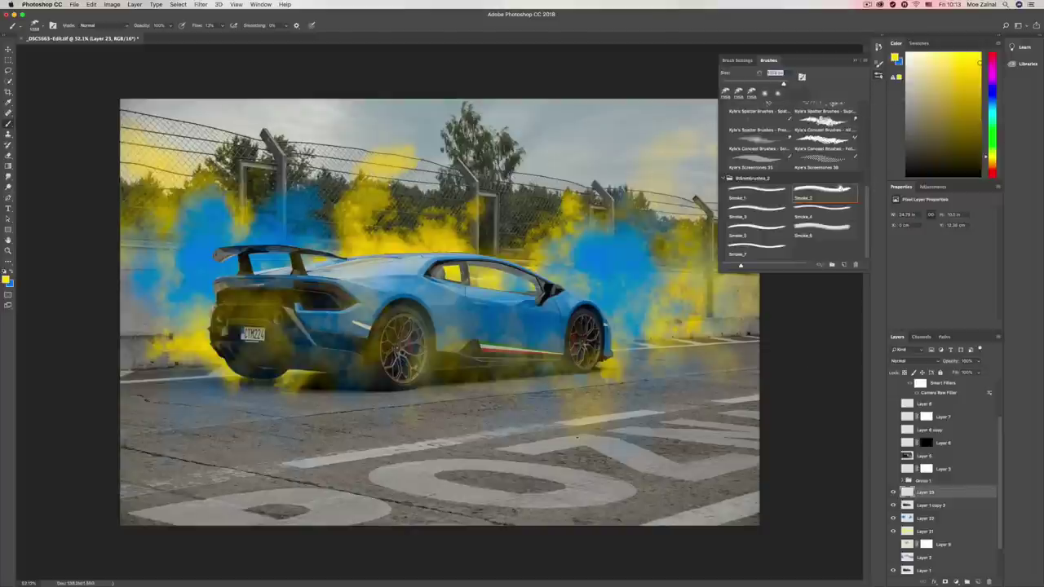
left_click_drag(868, 207, 866, 92)
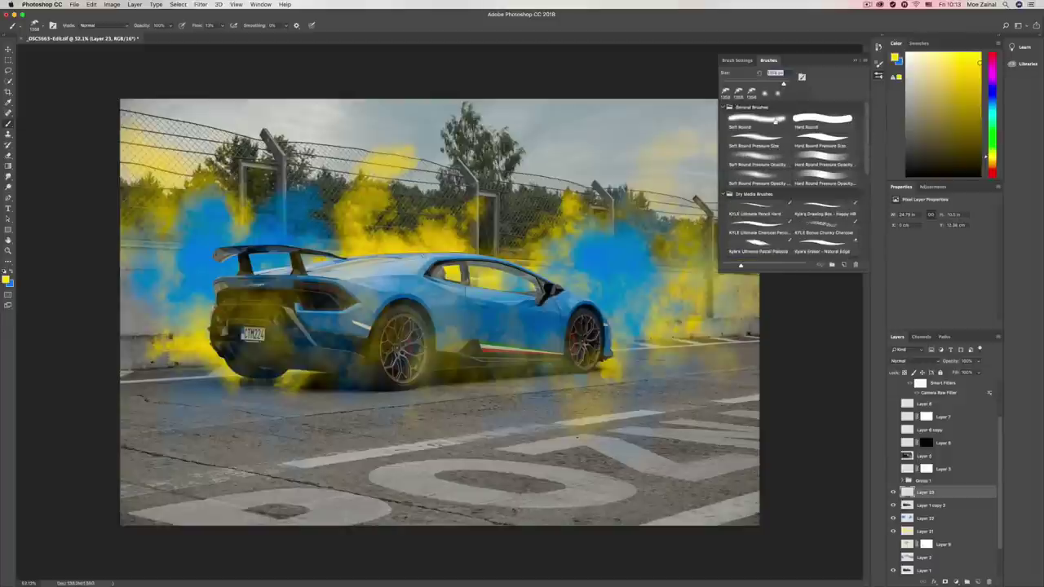
left_click(855, 63)
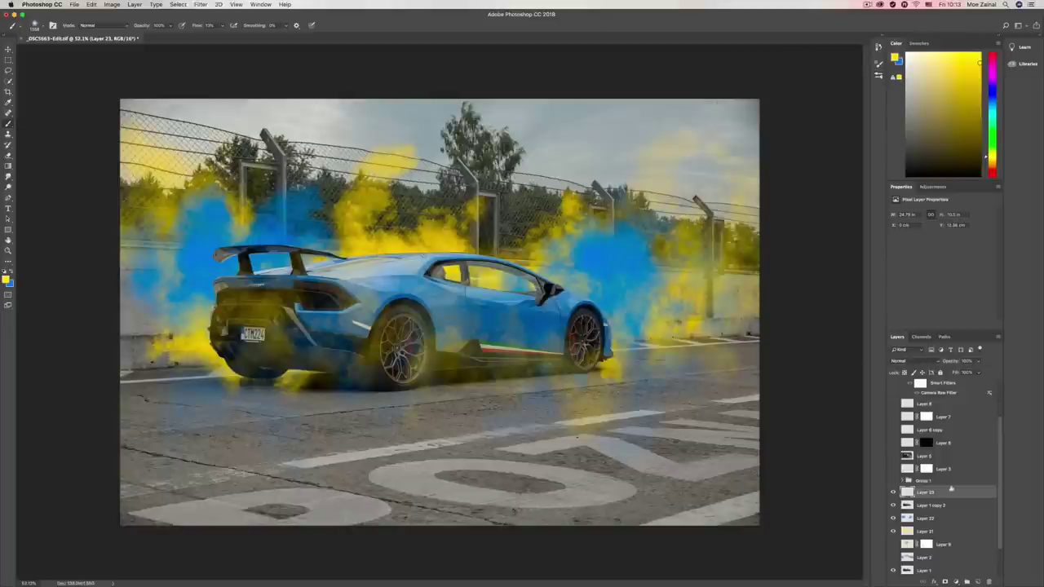
left_click(978, 362)
left_click_drag(970, 372, 963, 372)
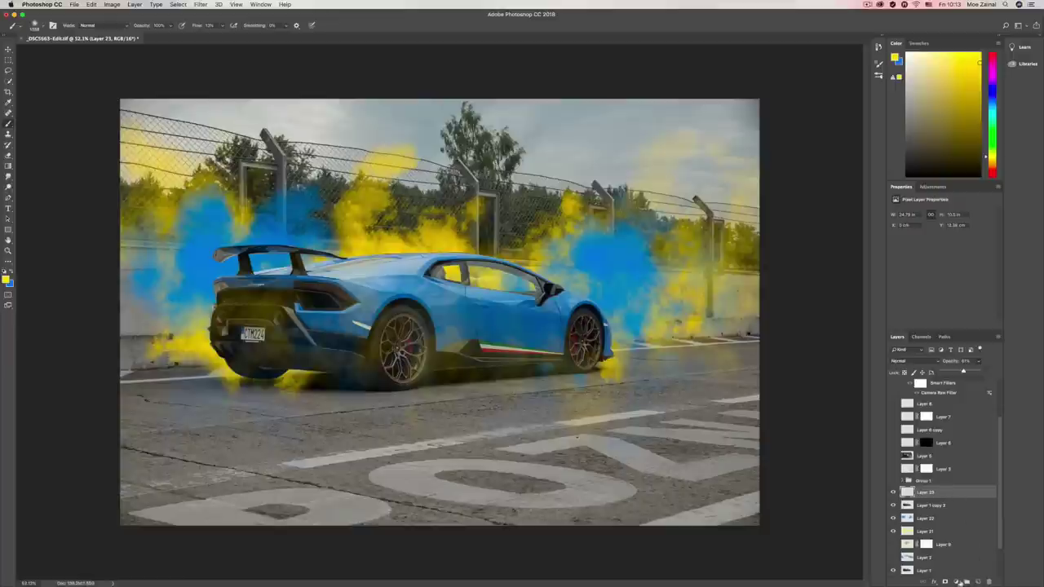
Step: Add a layer mask to Layer 23 and paint the haze off the car's door and side
left_click(946, 582)
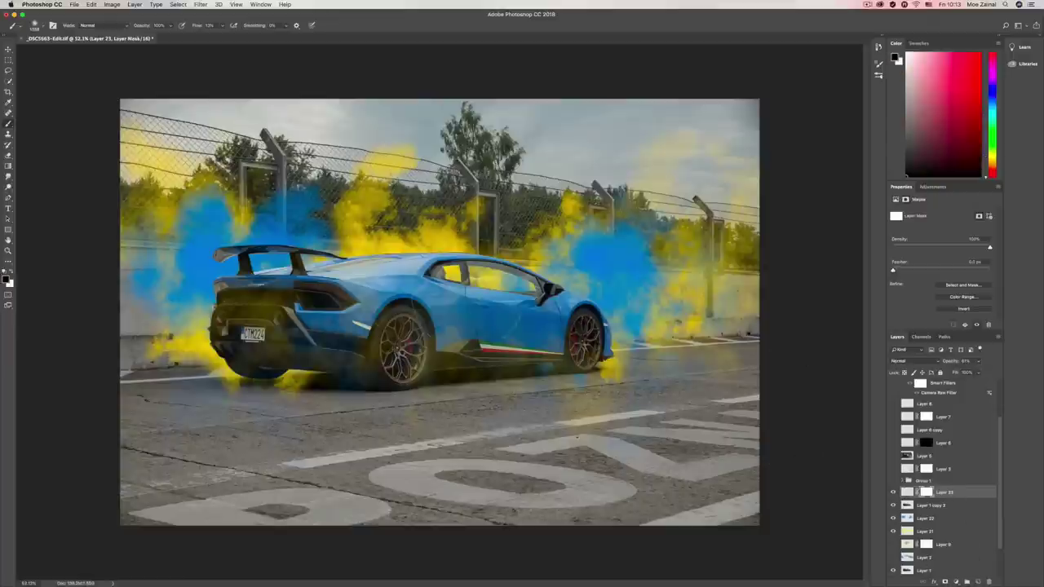
left_click_drag(544, 285, 534, 286)
mouse_move(522, 352)
left_mouse_down()
mouse_move(432, 326)
mouse_move(372, 335)
mouse_move(357, 318)
left_mouse_up()
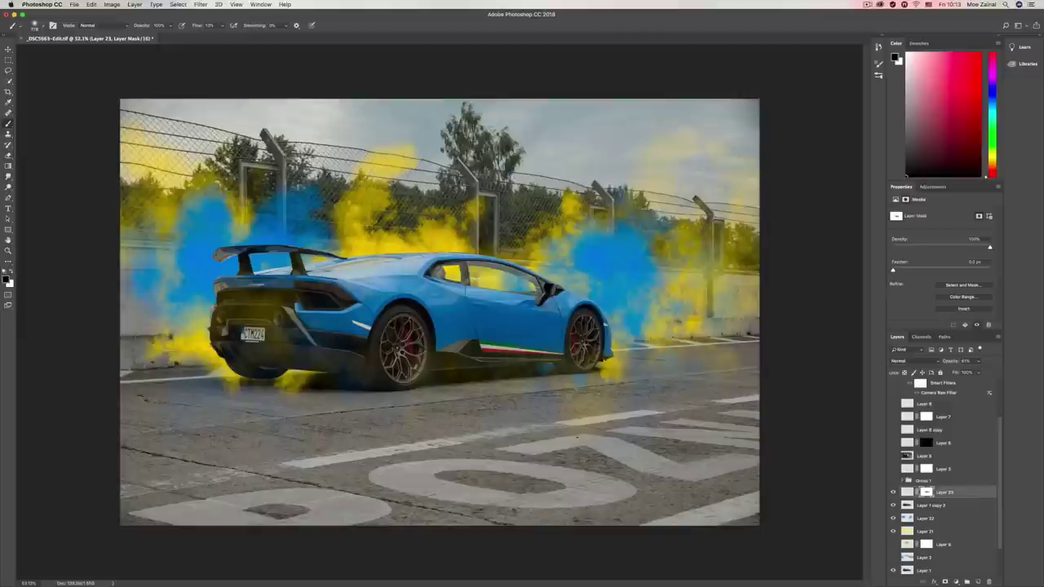
Step: Add layer masks to Layer 22 and Layer 21, then reselect Layer 23
left_click(930, 519)
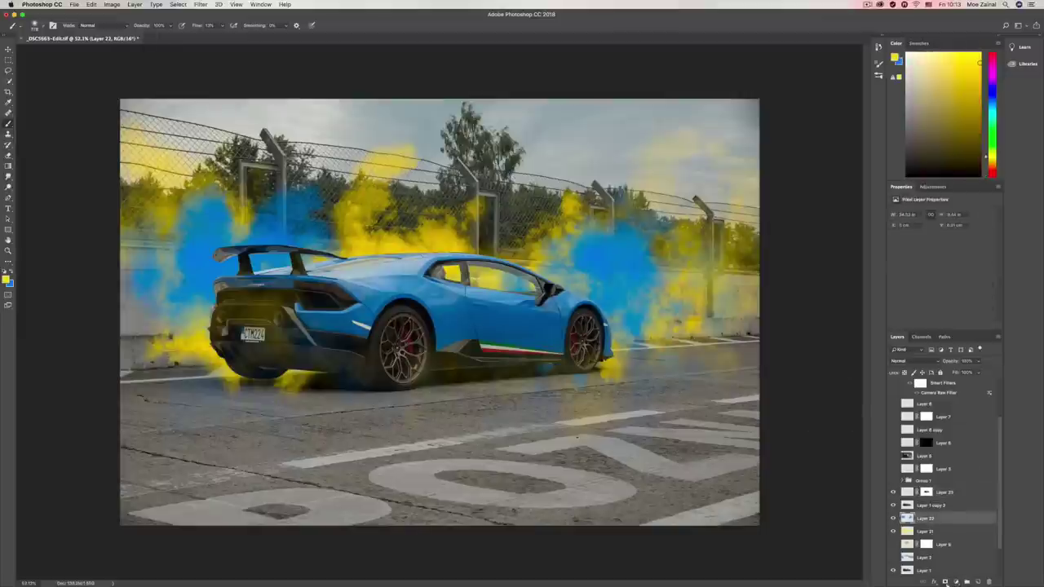
left_click(946, 582)
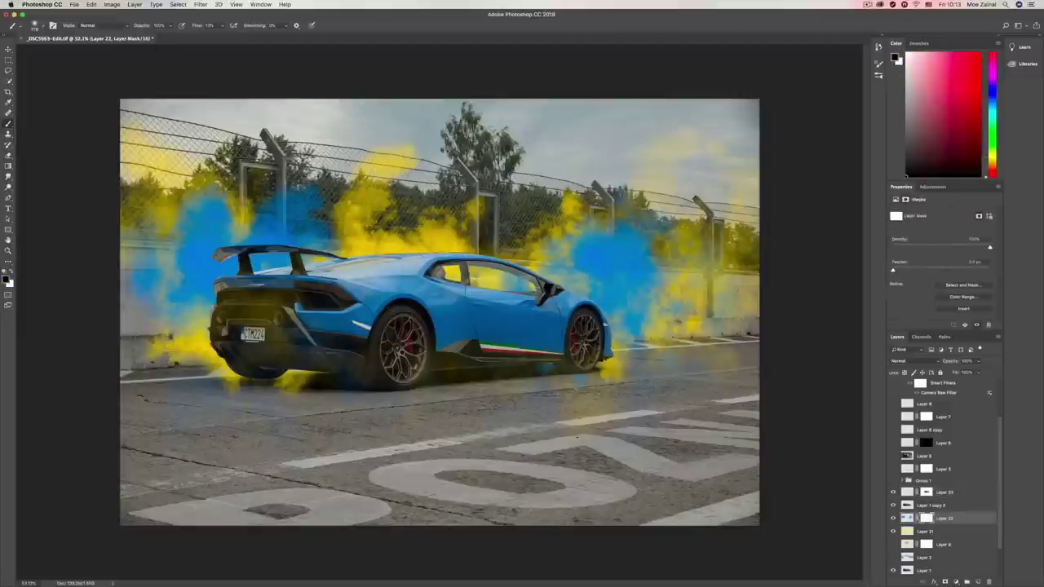
left_click(930, 531)
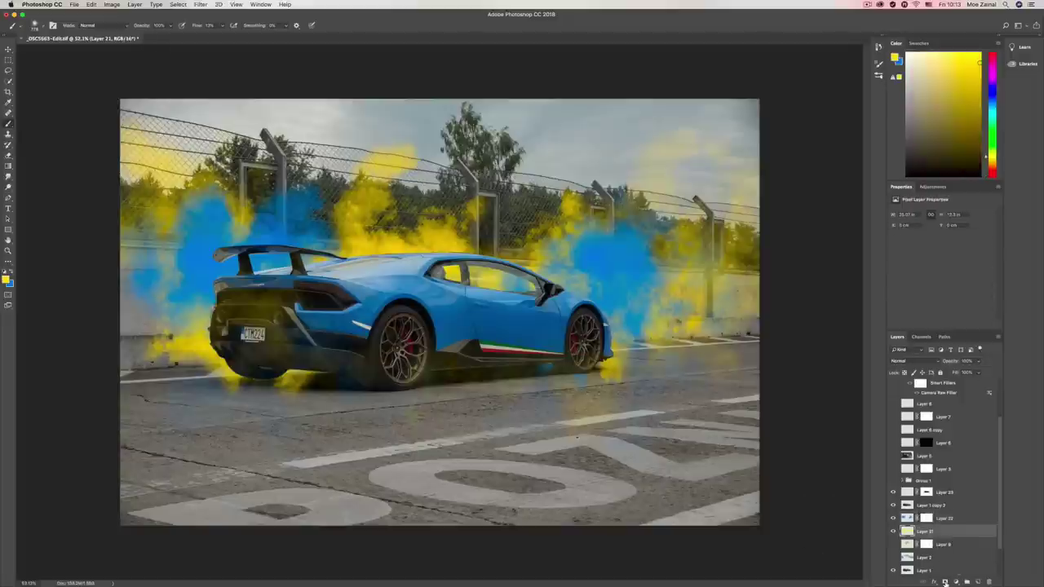
left_click(946, 581)
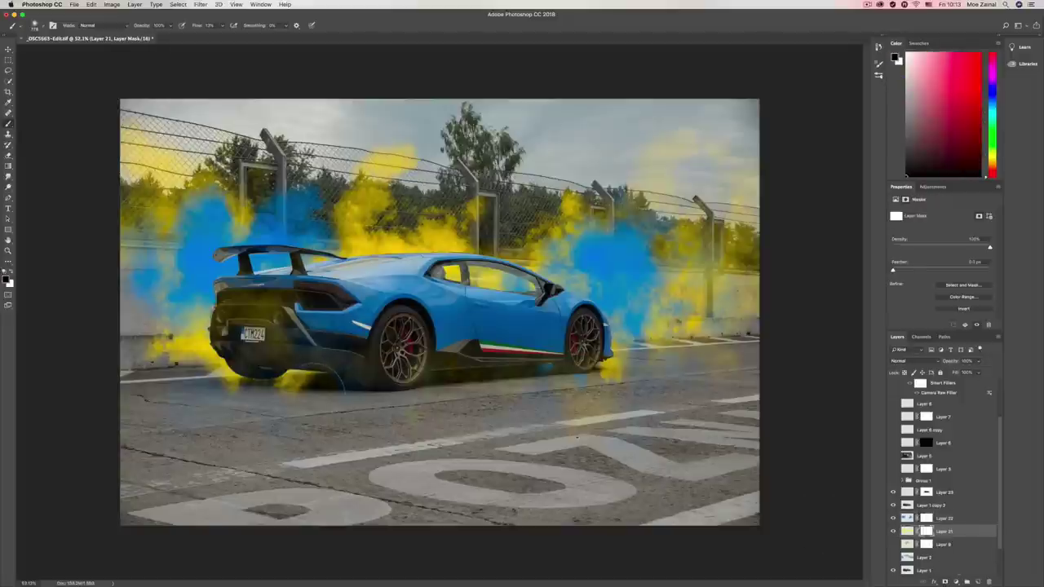
mouse_move(317, 385)
left_mouse_down()
mouse_move(330, 382)
mouse_move(236, 383)
mouse_move(266, 371)
left_mouse_up()
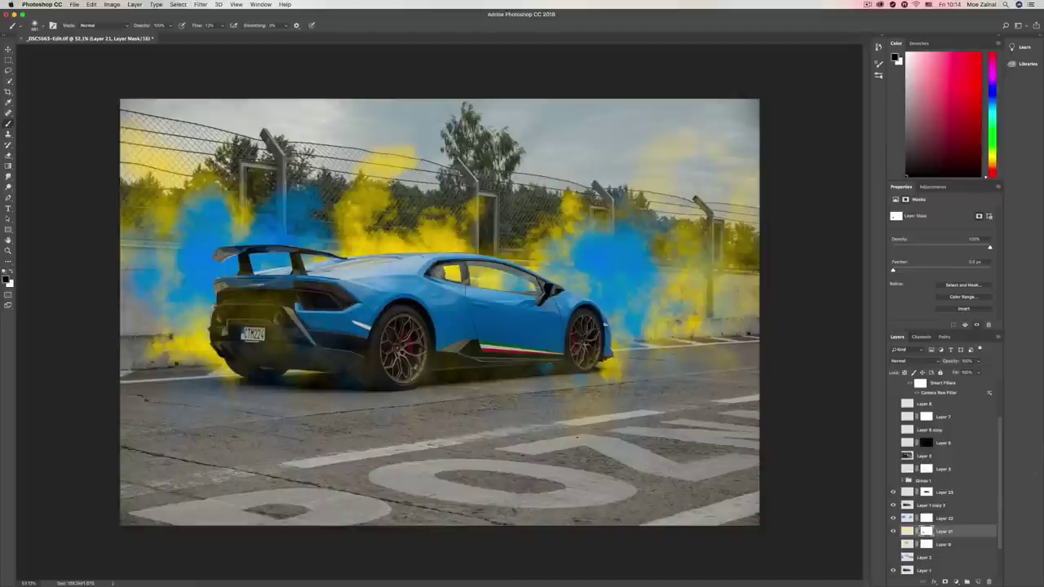
left_click(928, 492)
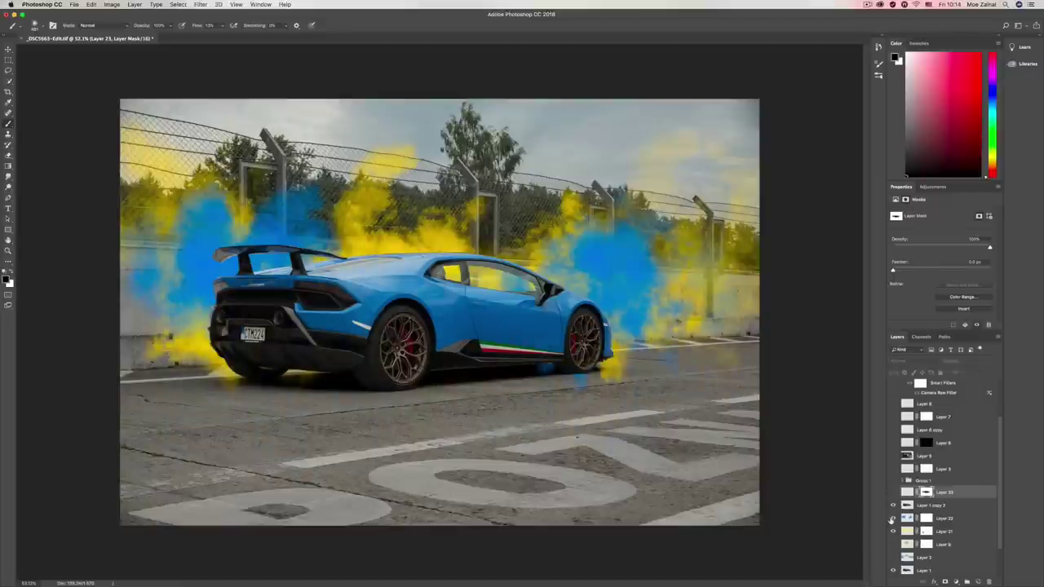
Step: Toggle the smoke layers and Layer 3 off and on to compare the result before and after
left_click(892, 519)
left_click(892, 531)
left_click(893, 545)
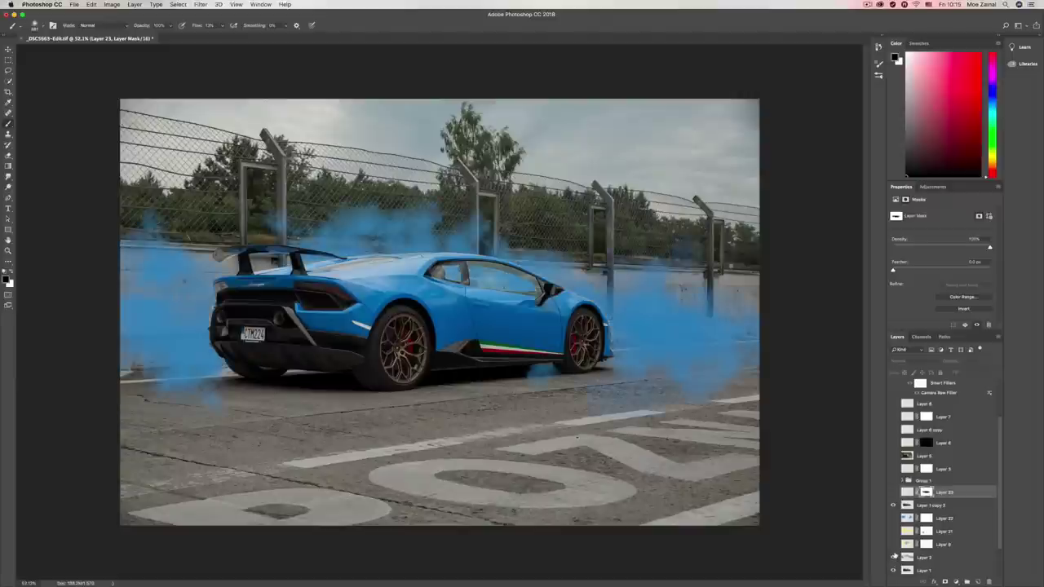
left_click(892, 545)
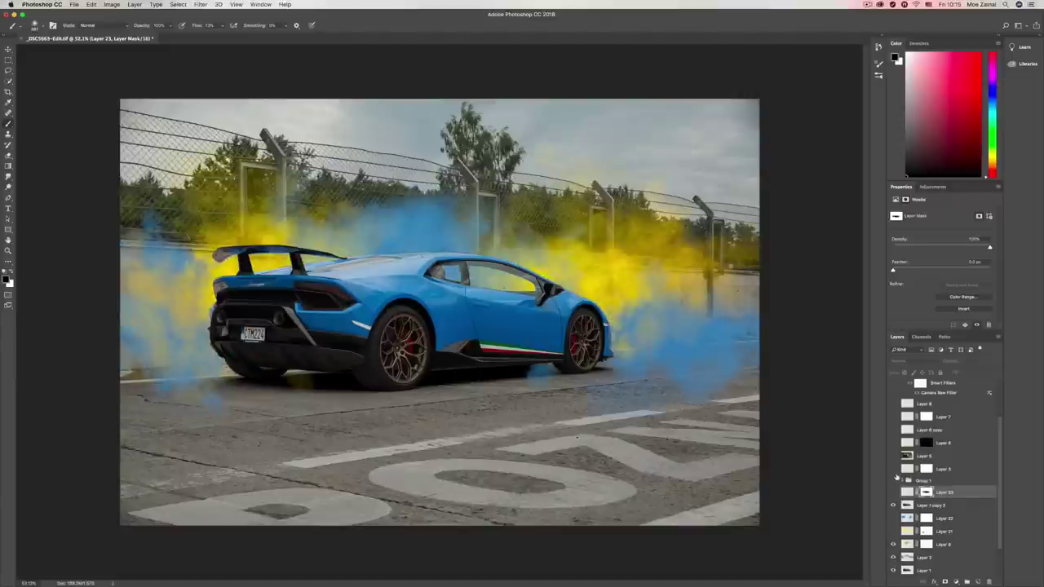
left_click(894, 469)
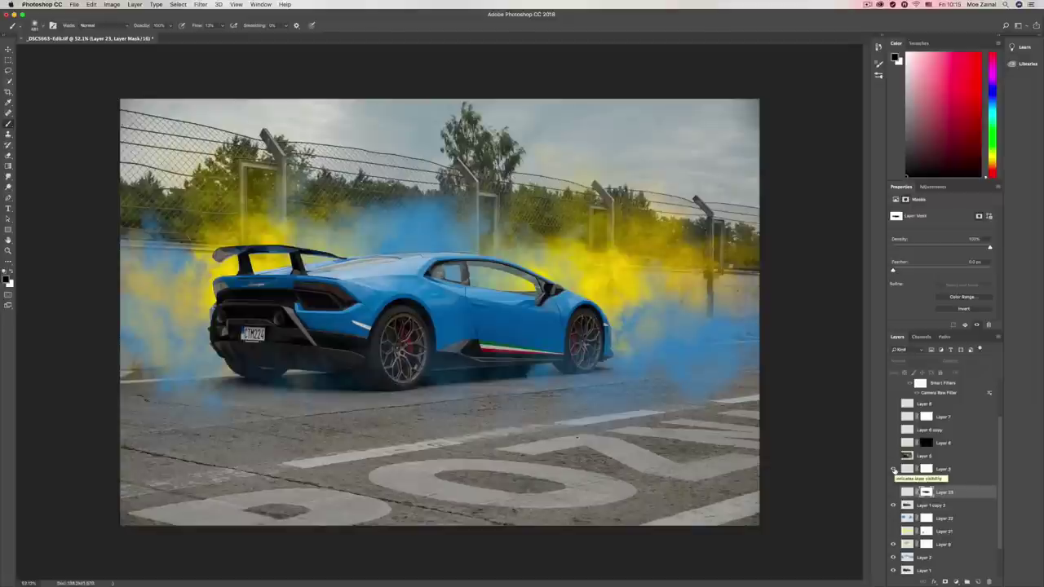
left_click(893, 470)
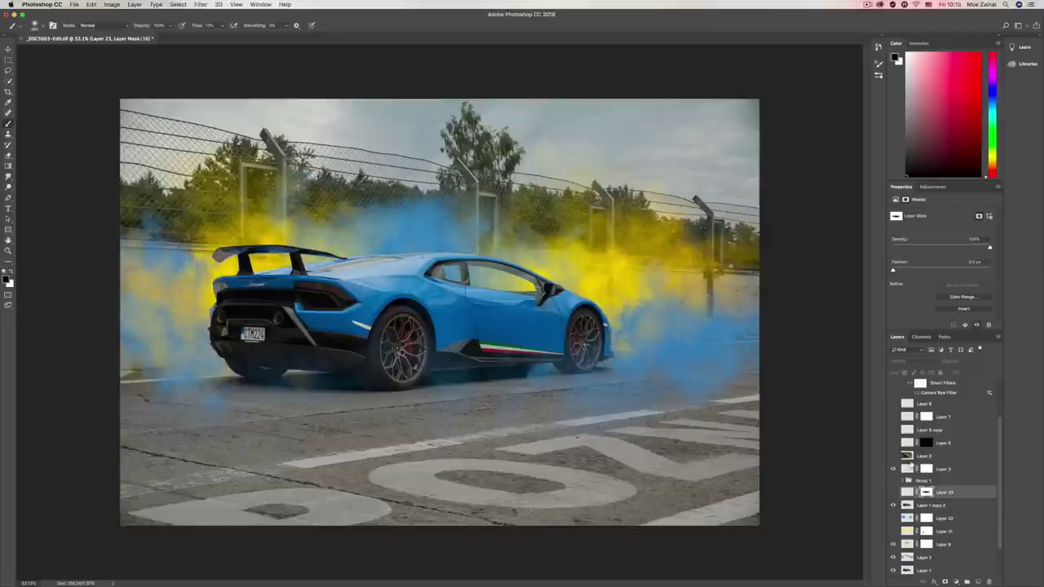
Step: Briefly check Layer 5, then turn on and select Layer 7 and Layer 8 for brighter tail lights
left_click(894, 456)
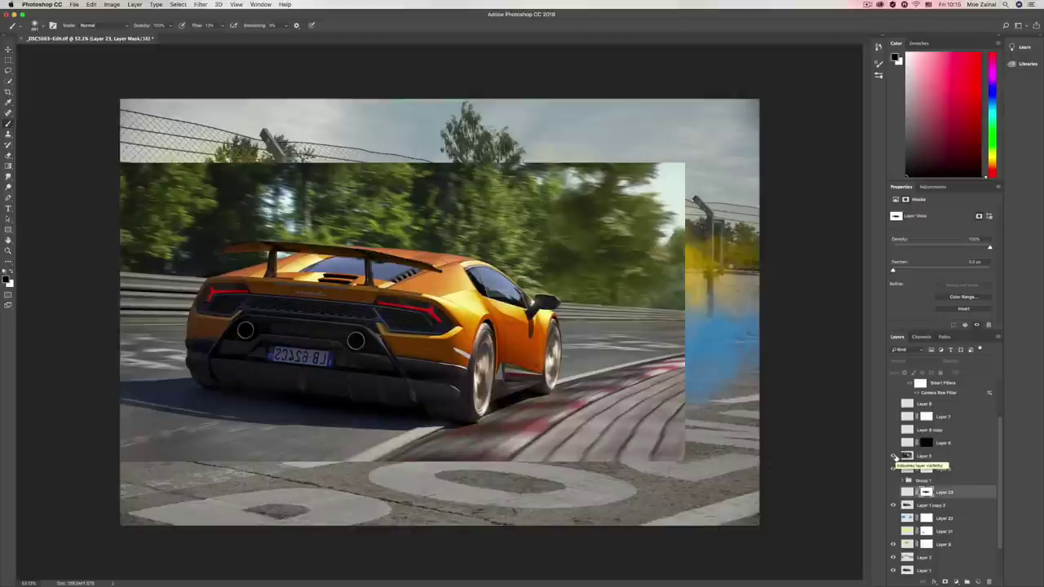
left_click(893, 456)
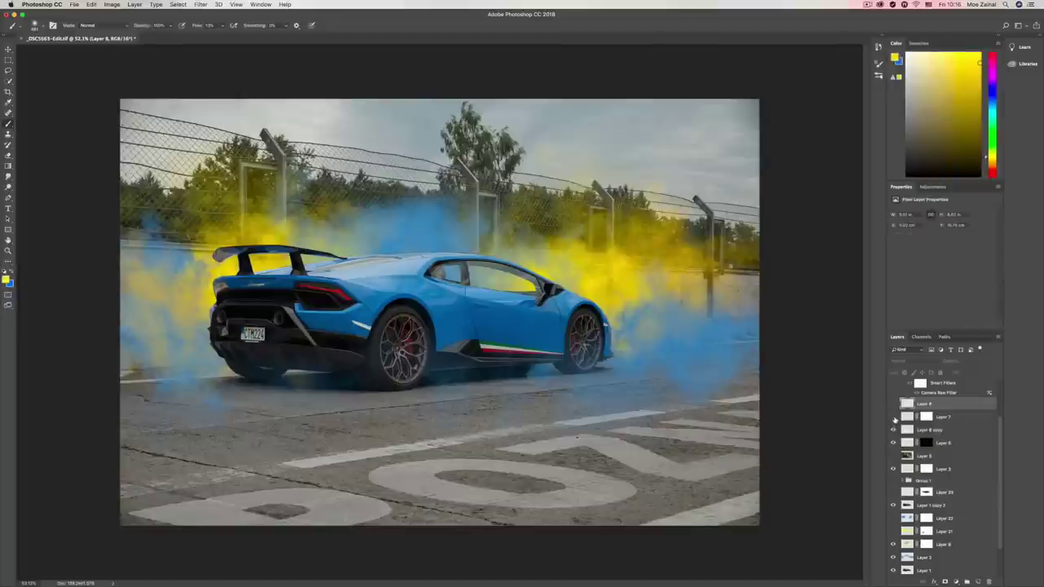
left_click(894, 417)
left_click(906, 418)
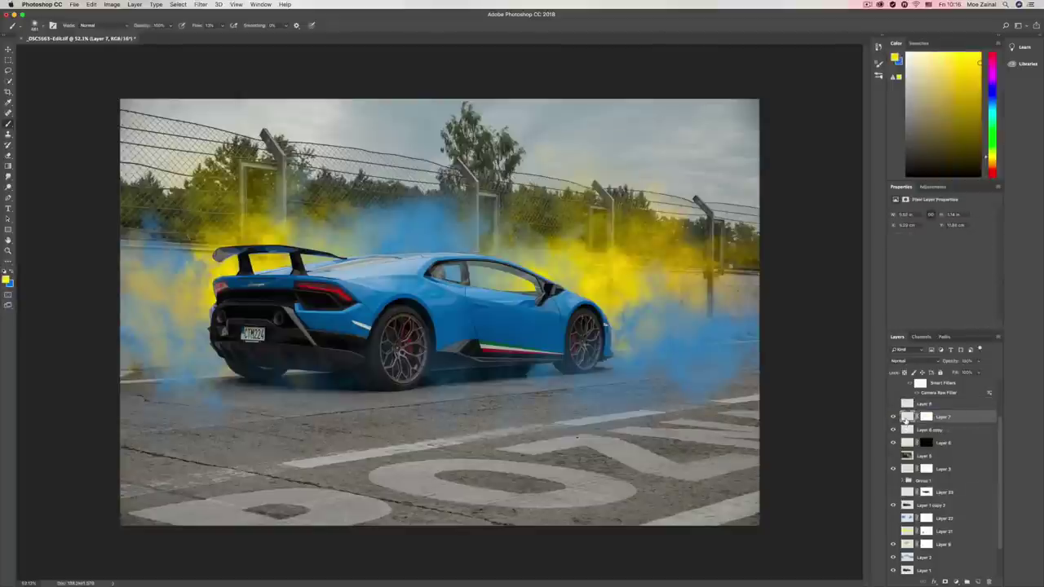
left_click(894, 405)
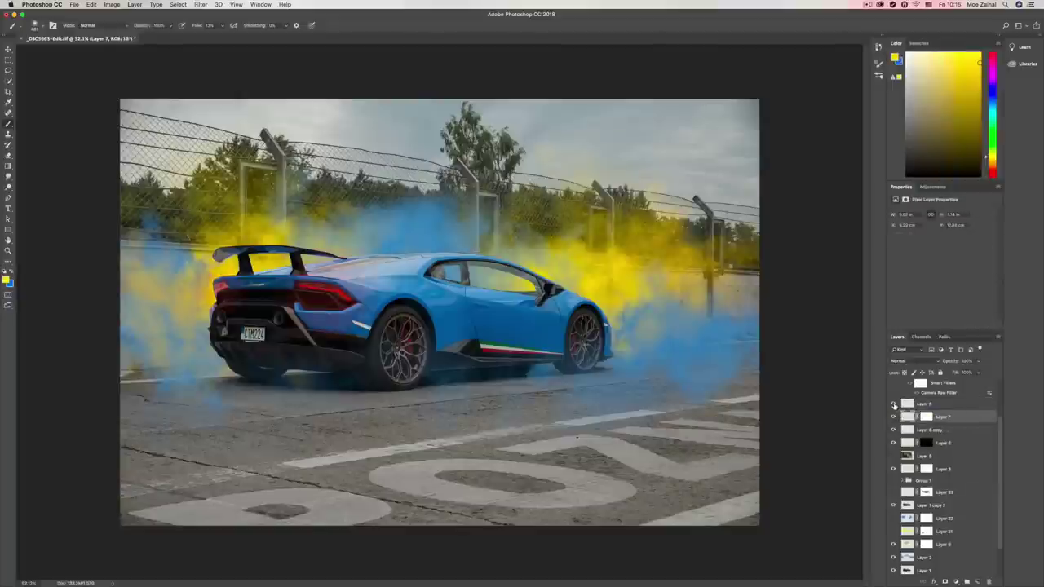
left_click(907, 404)
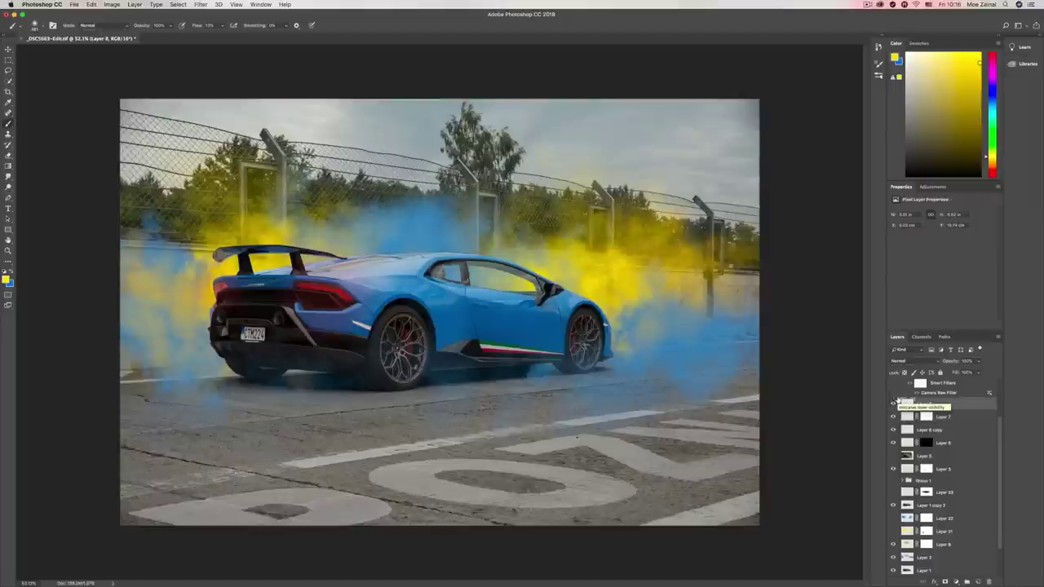
scroll(901, 402, "up", 3)
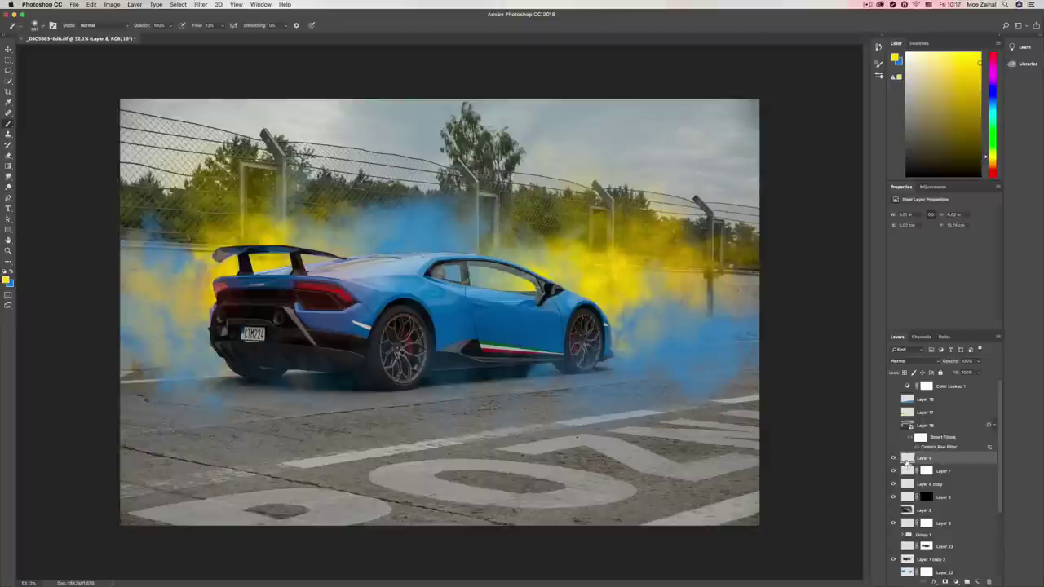
Step: Stamp all visible layers into a merged layer and raise Clarity to about +25 in Camera Raw
key("super+alt+shift+e")
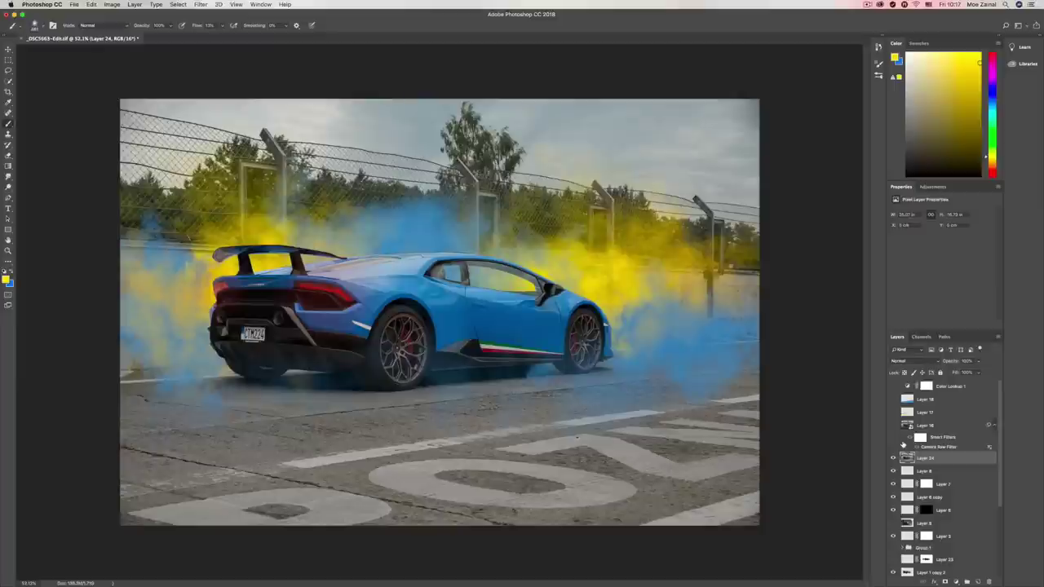
left_click(204, 5)
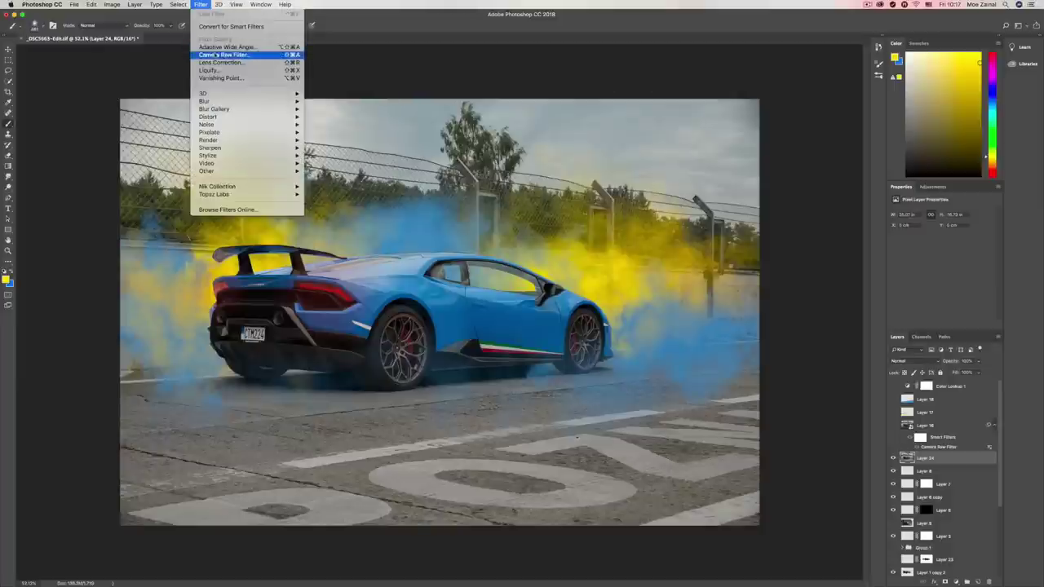
left_click(226, 55)
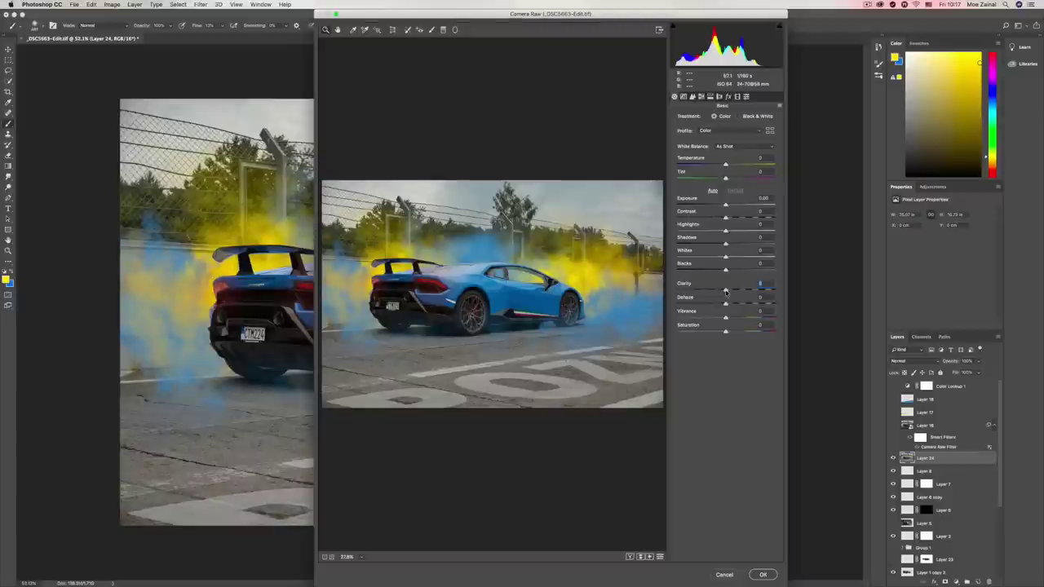
left_click_drag(726, 291, 745, 297)
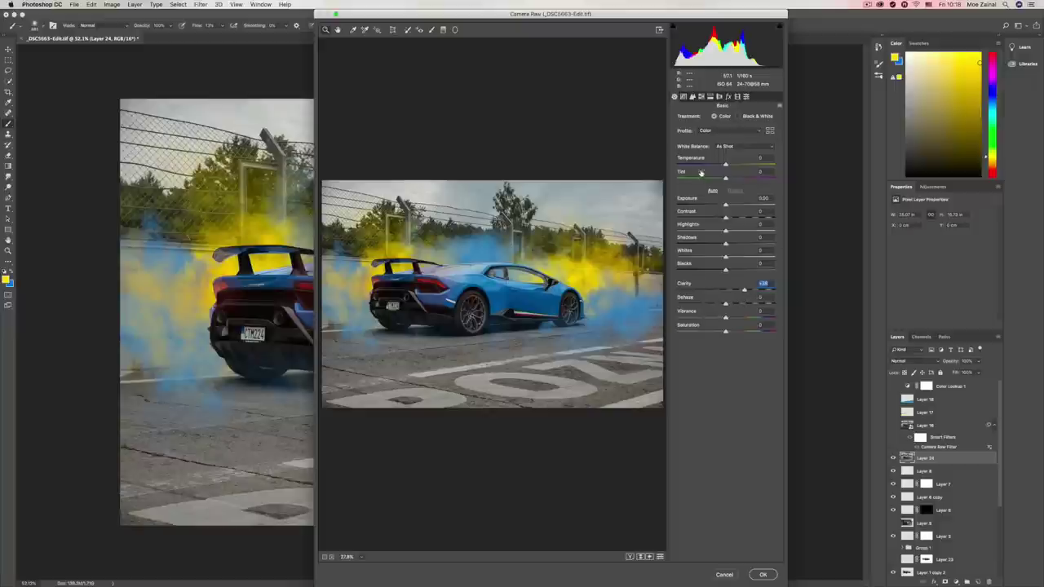
Step: Add a bottom-up Graduated Filter with exposure about -1.35 and lower shadows, then apply
left_click(443, 30)
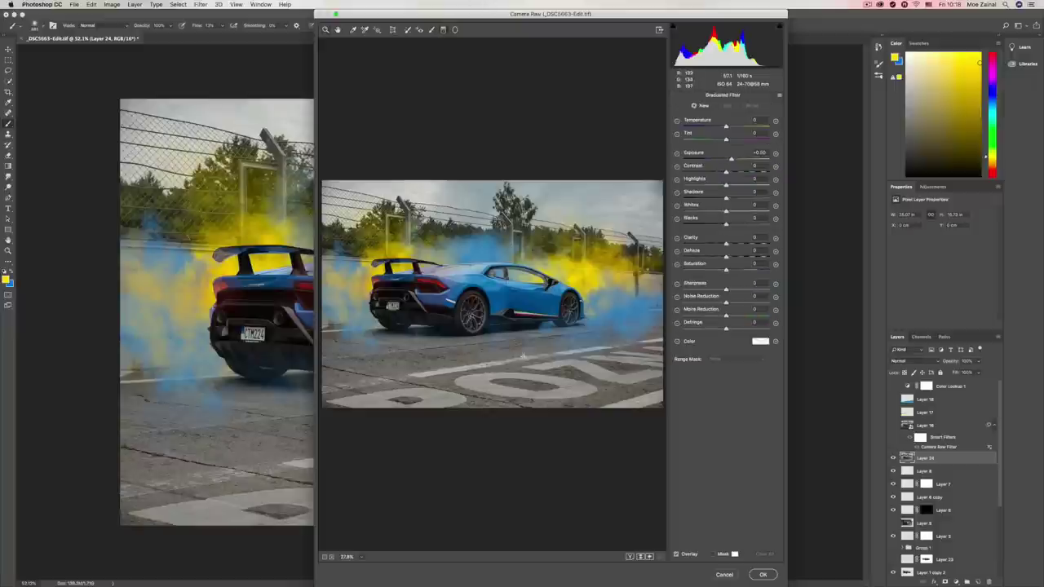
mouse_move(584, 407)
left_mouse_down()
mouse_move(566, 338)
mouse_move(575, 303)
left_mouse_up()
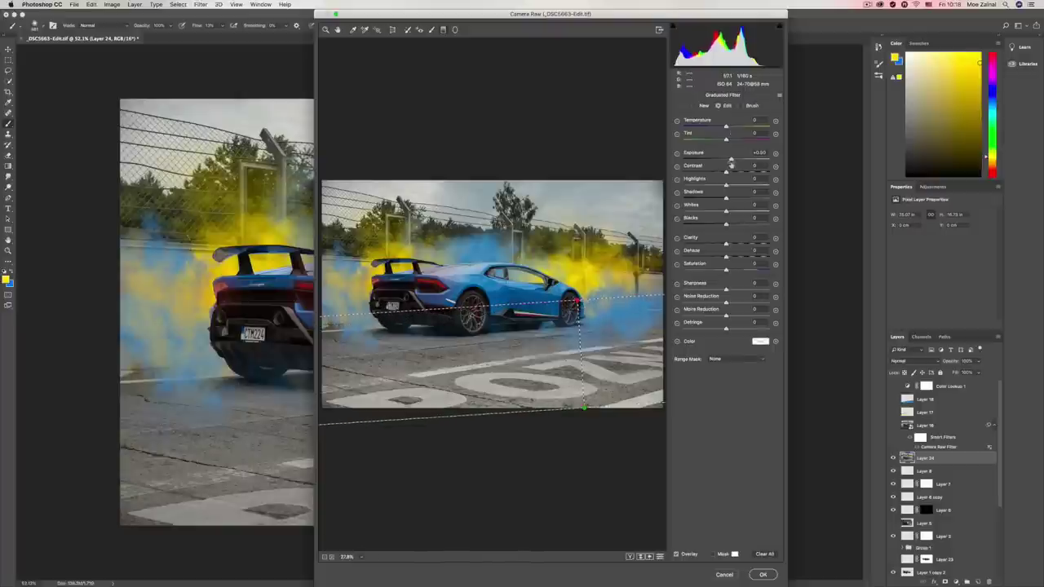
left_click_drag(731, 160, 712, 160)
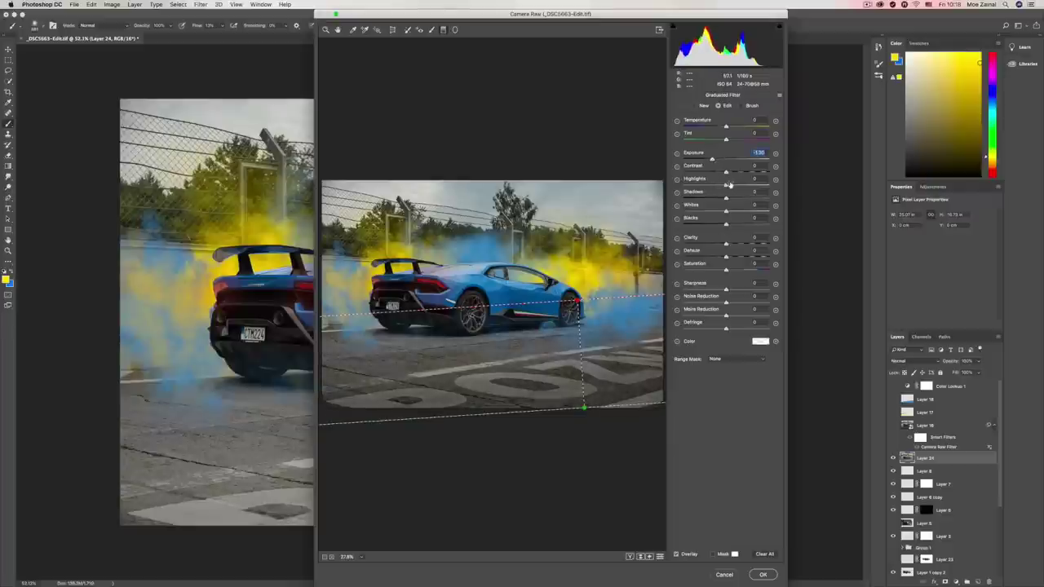
left_click(726, 211)
left_click_drag(726, 198, 719, 225)
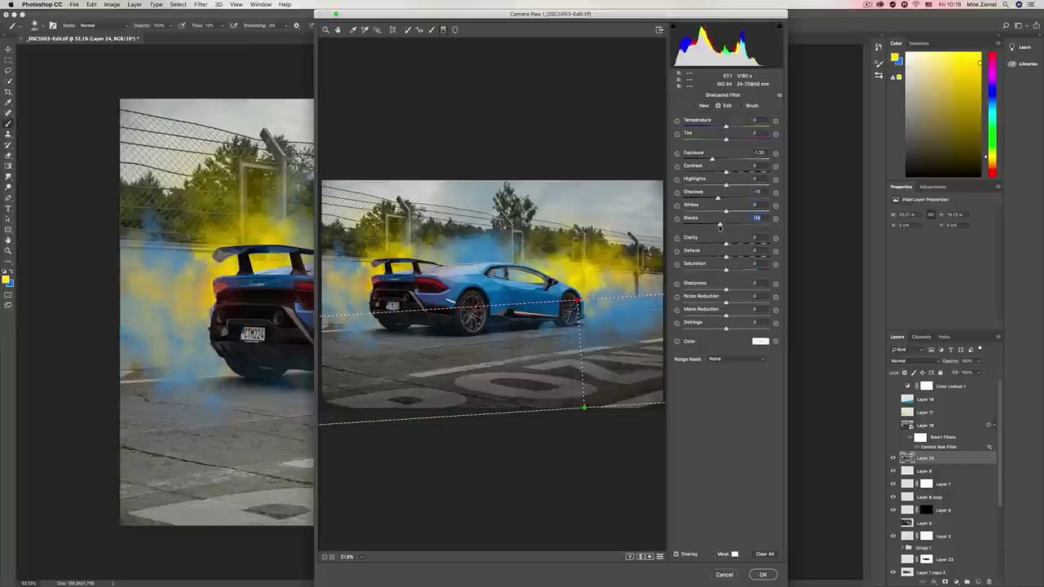
left_click(765, 575)
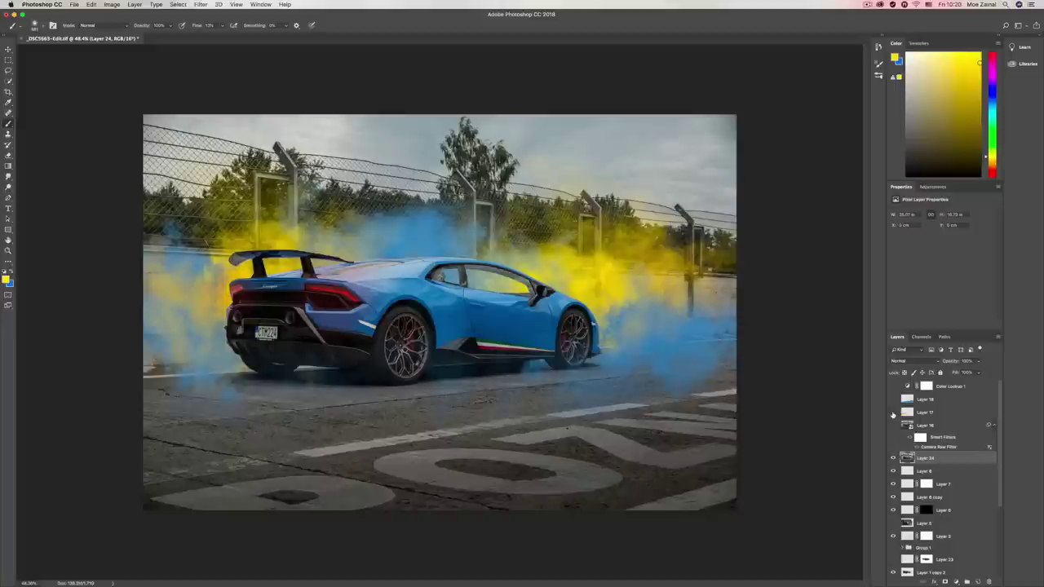
Step: Make Layer 17's yellow and blue track stripes visible in Overlay mode above Layer 16
left_click(908, 414)
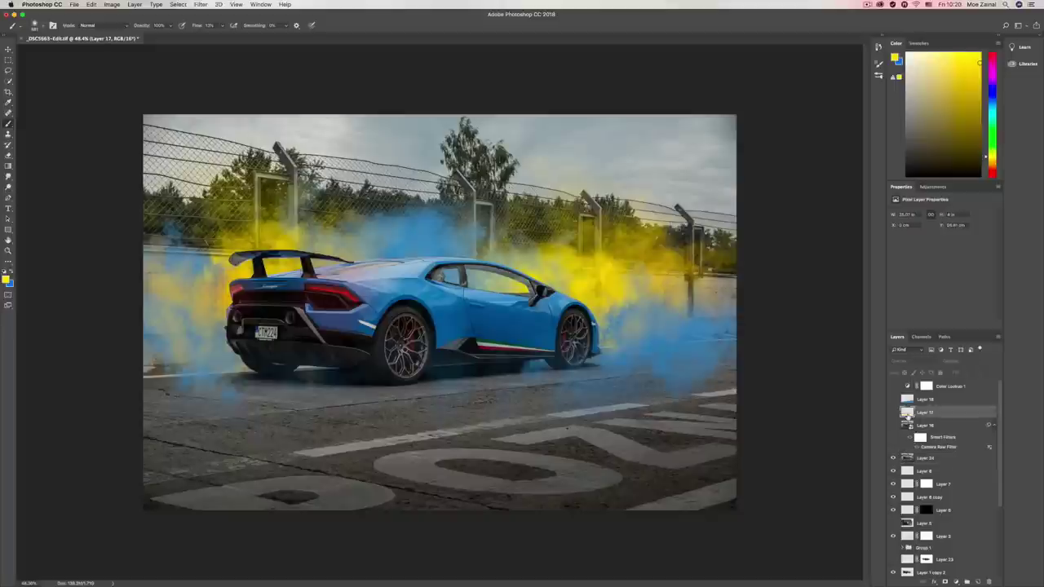
left_click(892, 414)
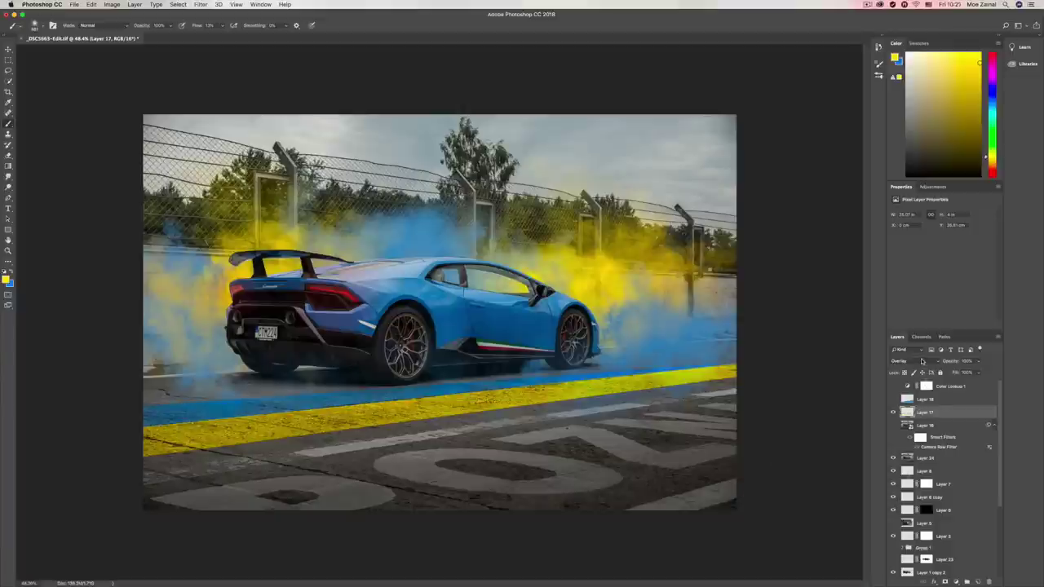
left_click(924, 361)
left_click(934, 272)
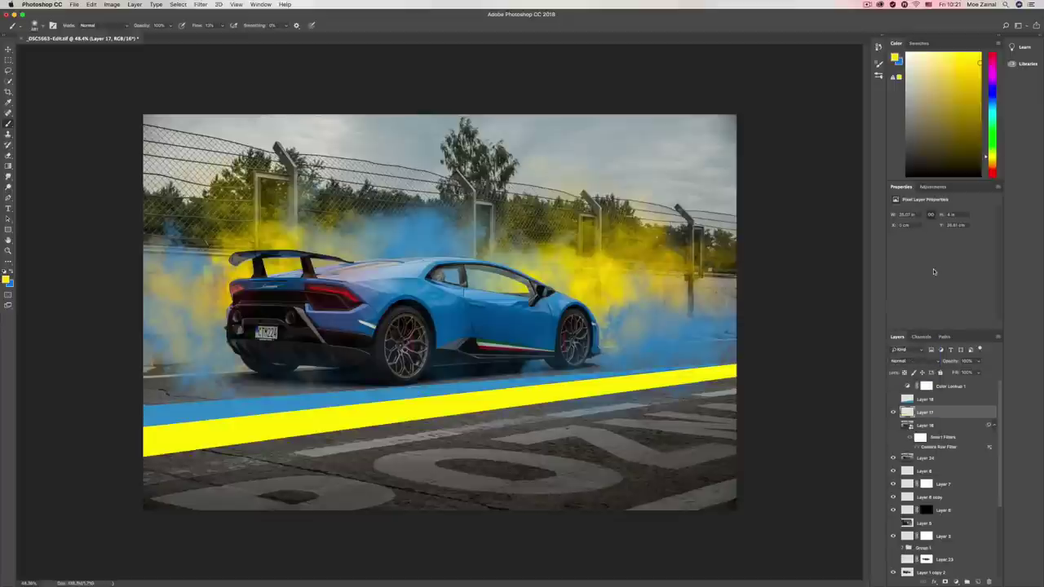
left_click(910, 361)
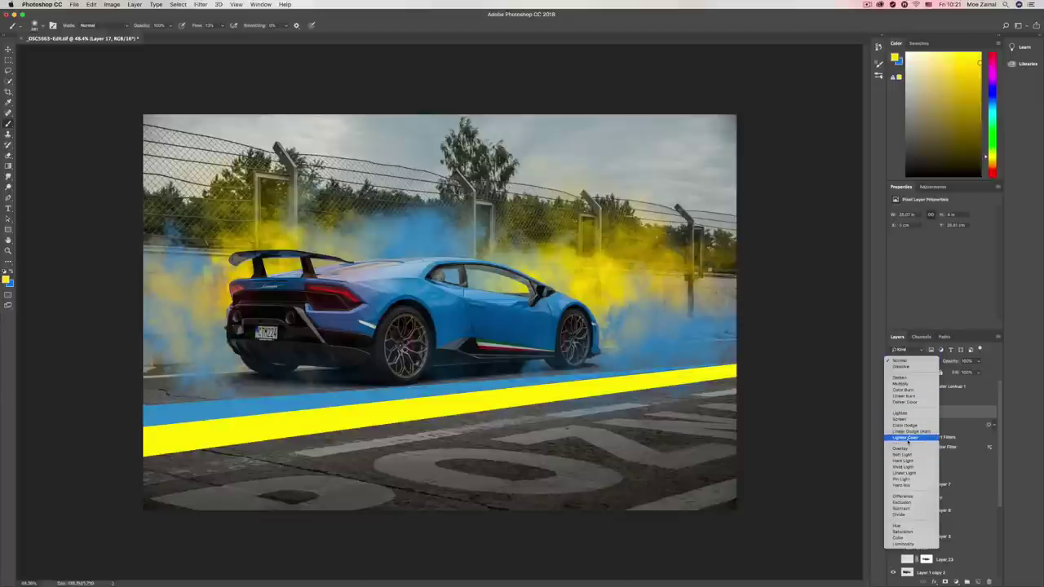
left_click(902, 454)
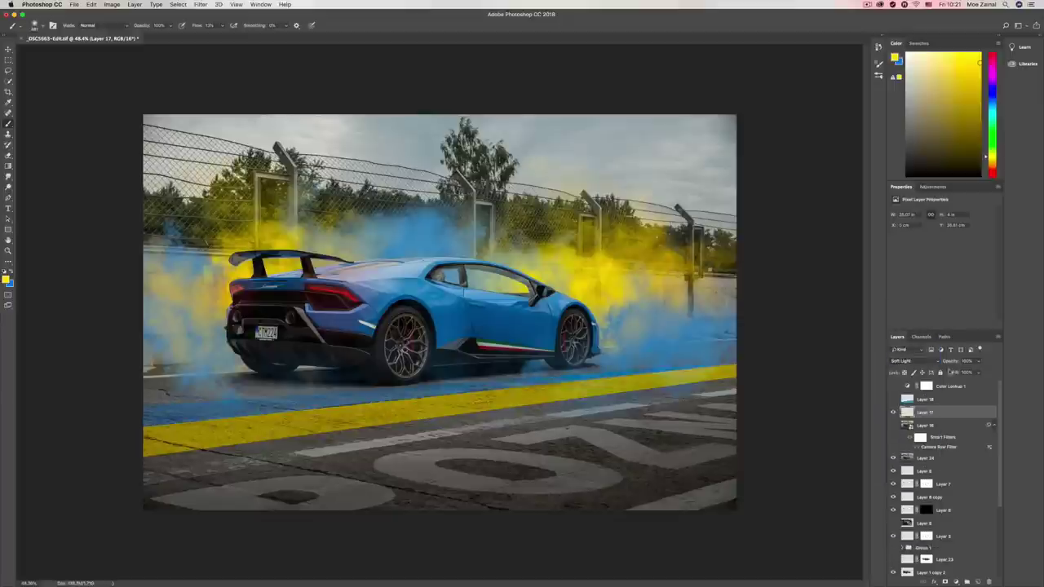
left_click(917, 363)
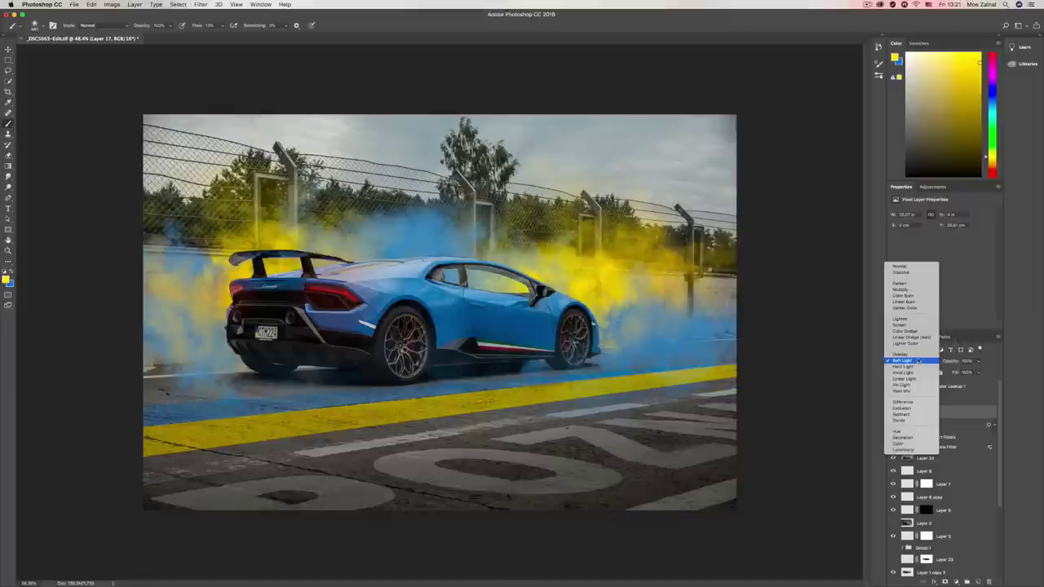
left_click(917, 355)
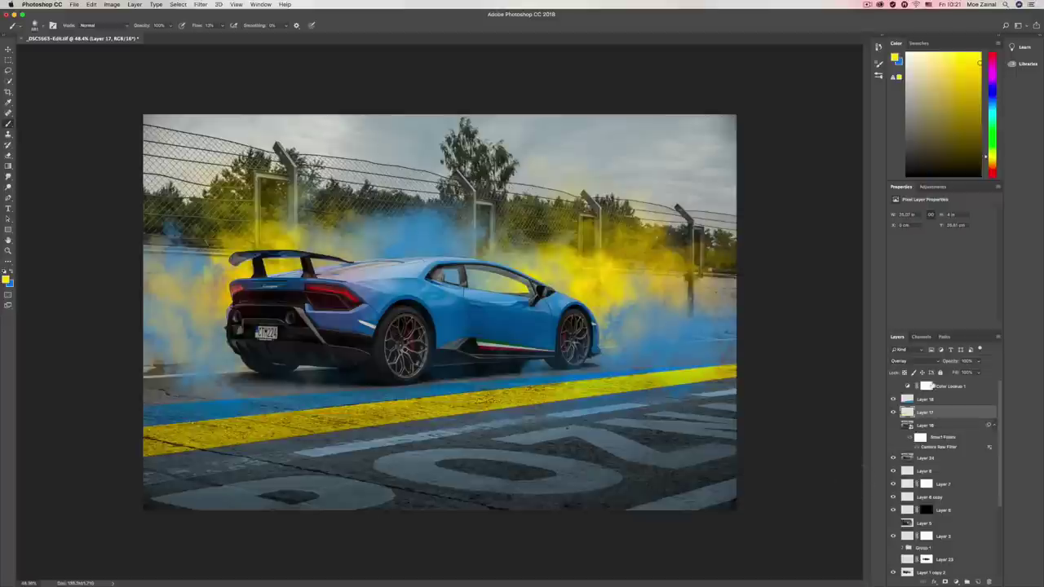
Step: Turn on the Color Lookup 1 Kodak 5218 LUT and raise its opacity from 20% to 30%
left_click(908, 385)
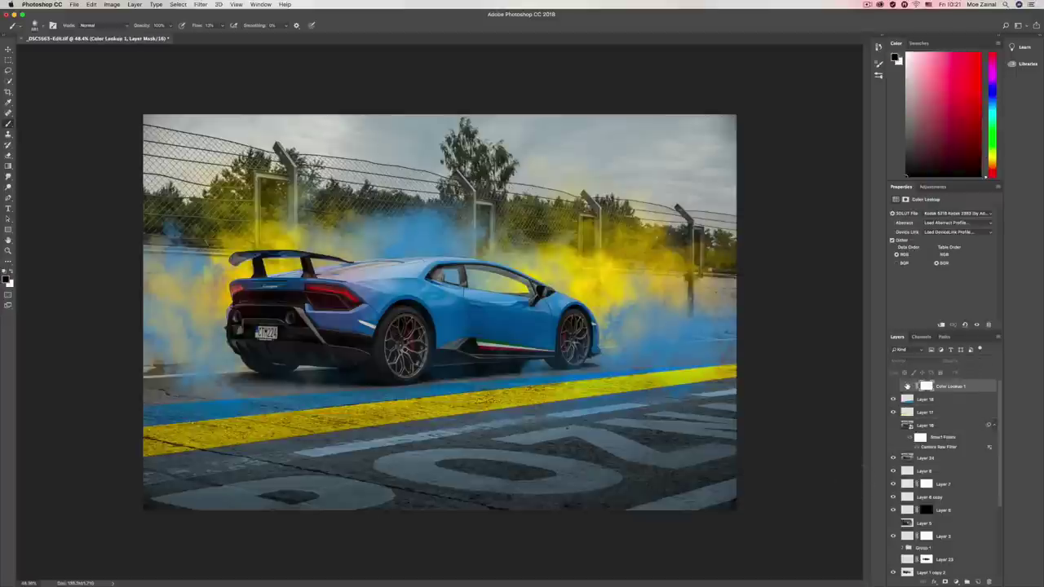
left_click(894, 386)
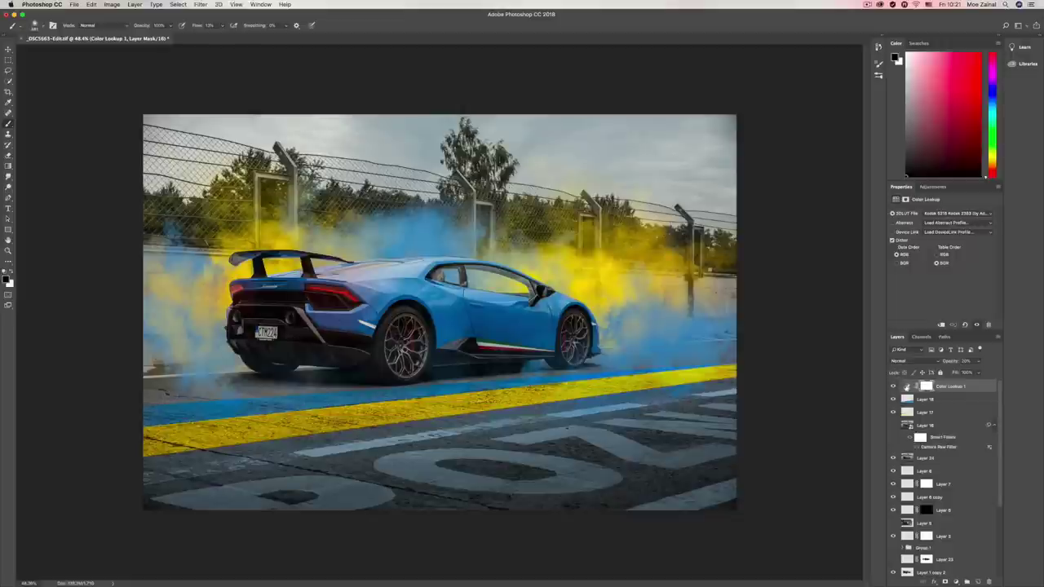
left_click_drag(978, 361, 981, 362)
Step: Compare the LUT before and after, preview a stronger opacity, then settle it lower
left_click(892, 386)
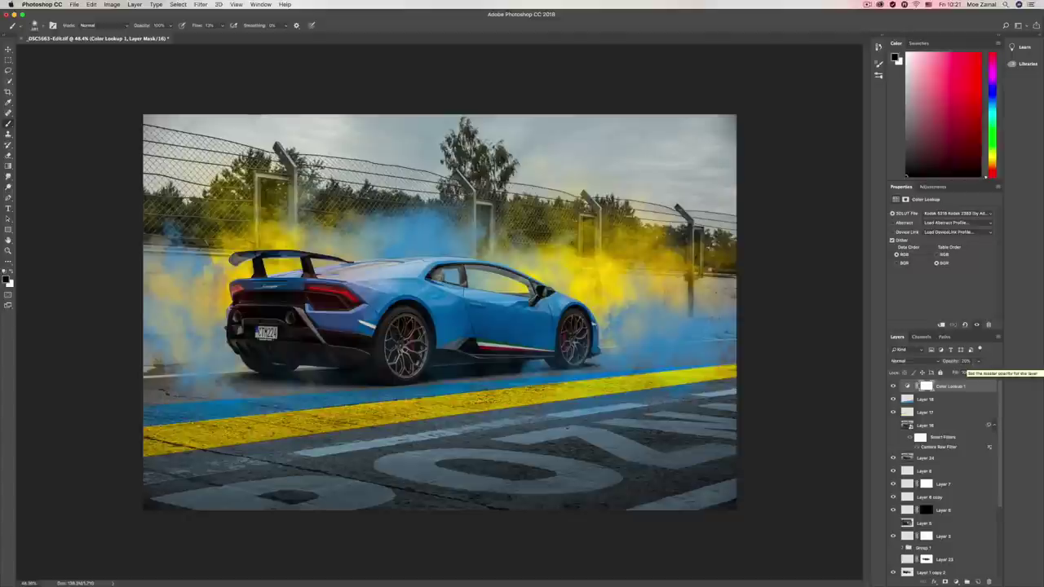
left_click(979, 361)
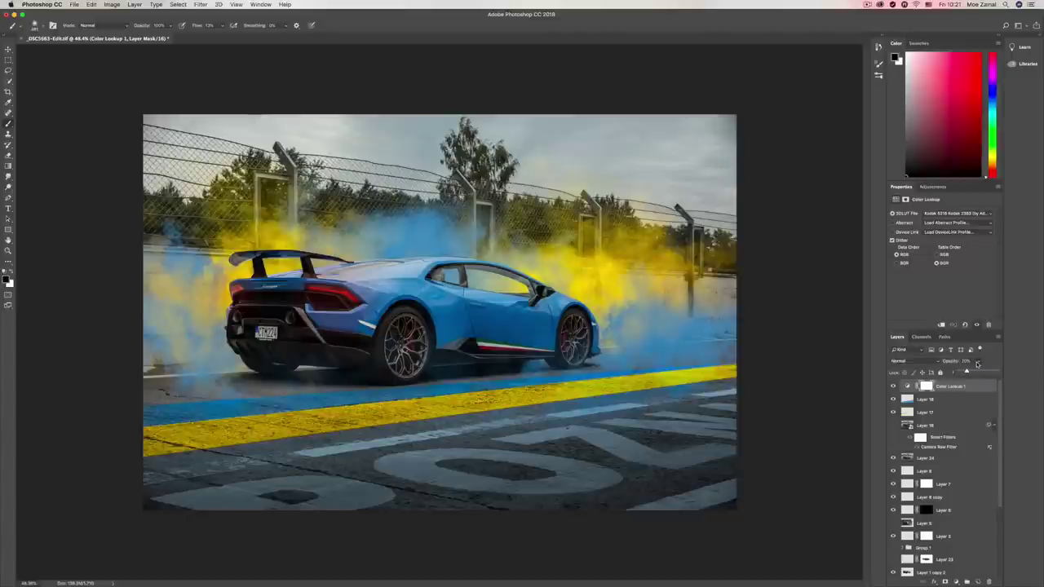
left_click_drag(967, 372, 984, 376)
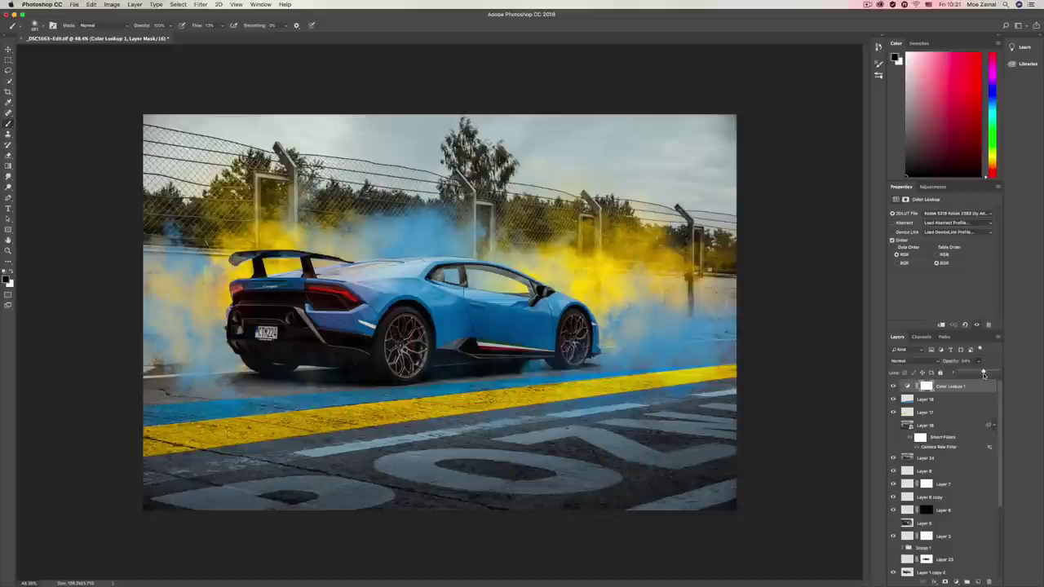
left_click_drag(984, 375, 984, 375)
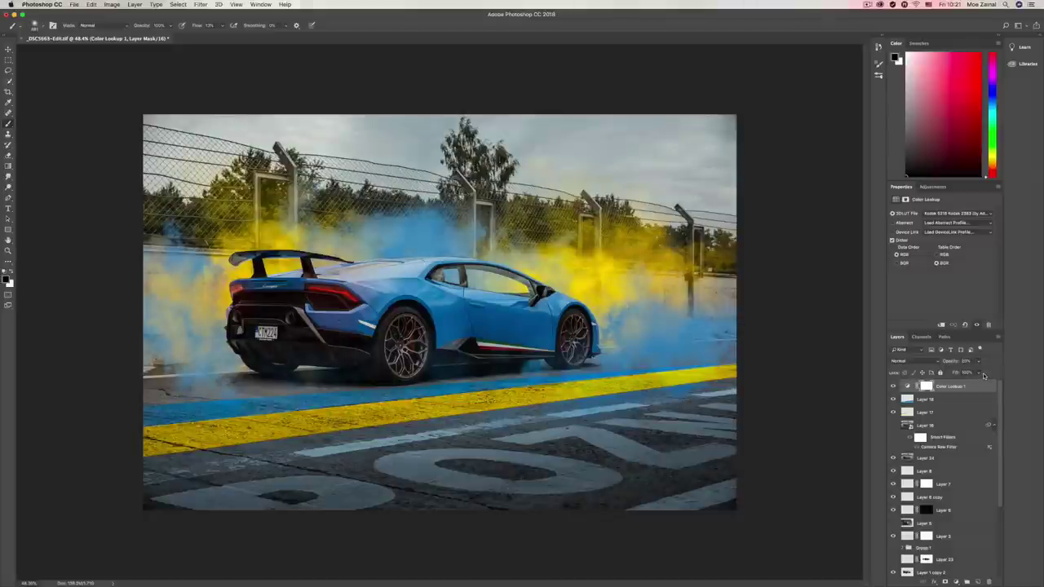